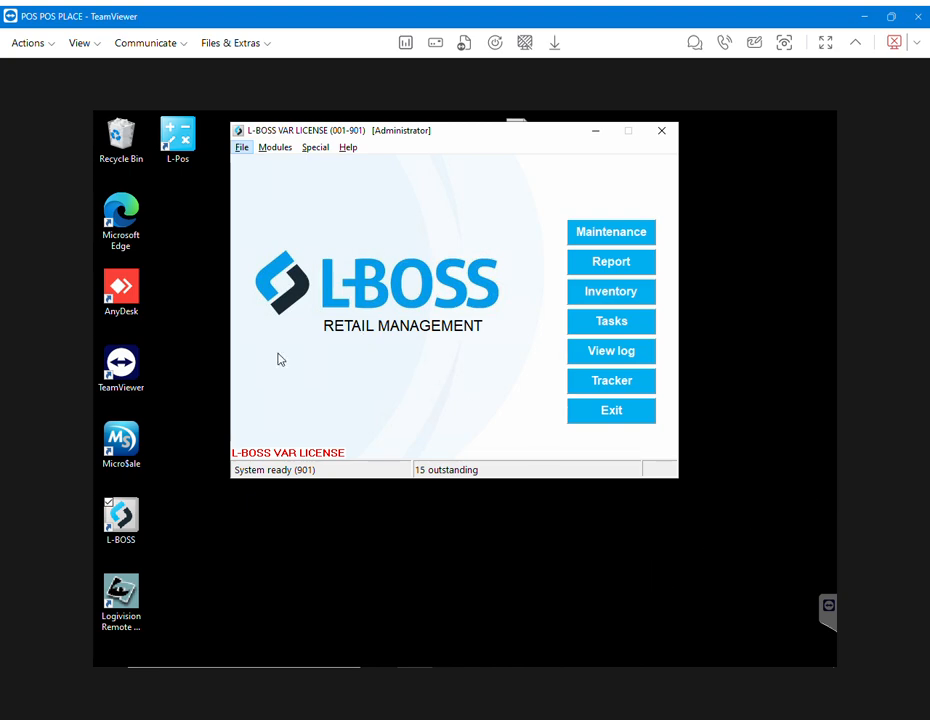
# - Bring up the Maintenance login prompt from the L-BOSS main screen
pyautogui.click(613, 240)
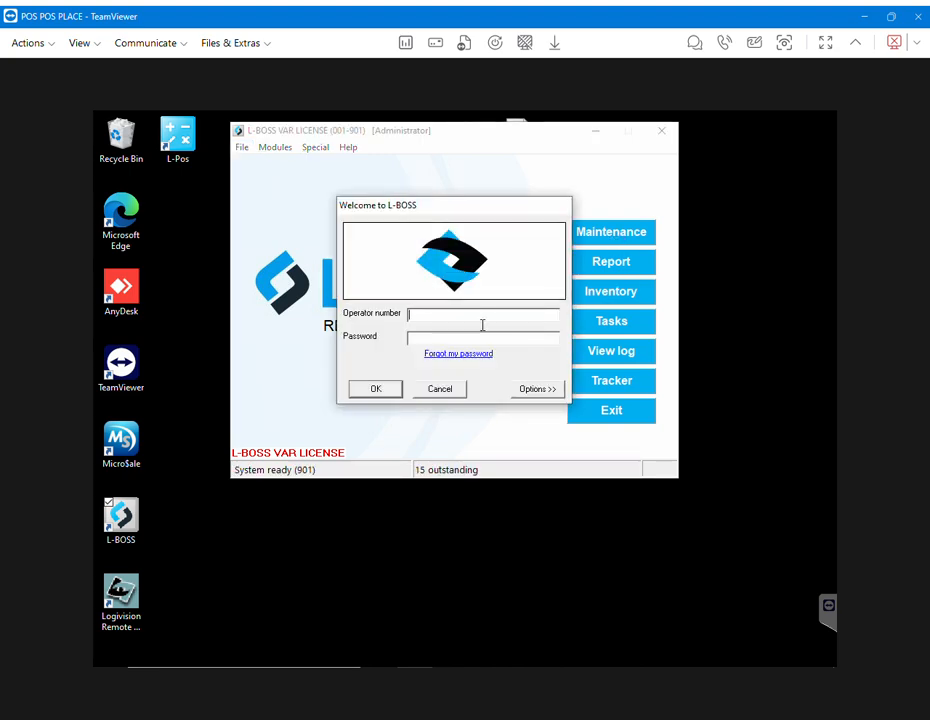
# - Log in with the operator number and password, then enter Maintenance as Admin
pyautogui.click(468, 341)
pyautogui.write('##########')
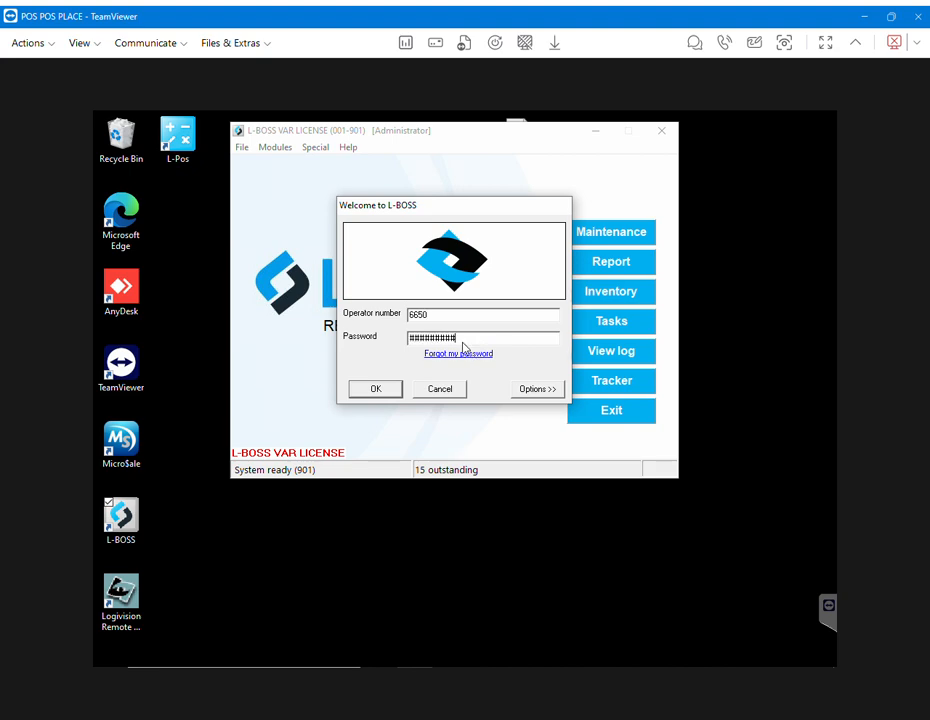
pyautogui.press('Return')
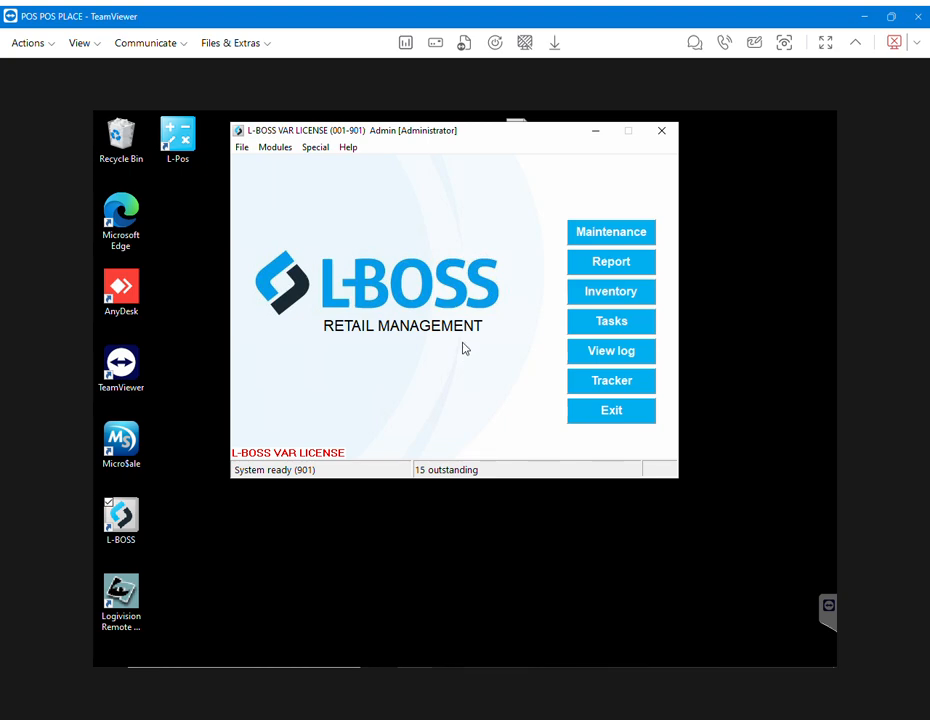
pyautogui.press('Return')
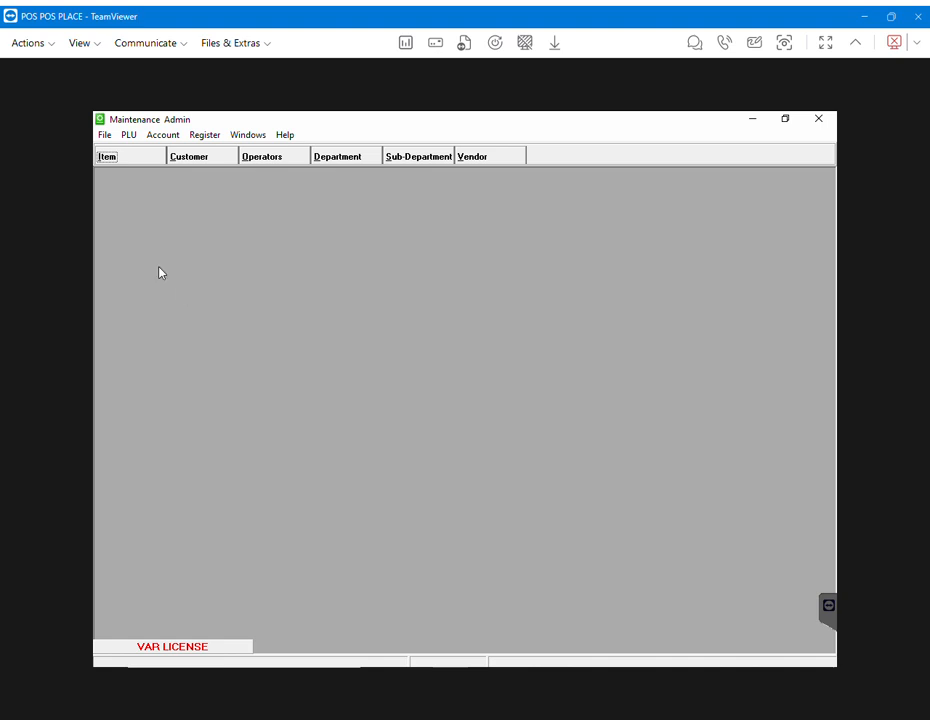
# - Open the Item records form, which starts on CROISSANT
pyautogui.click(116, 162)
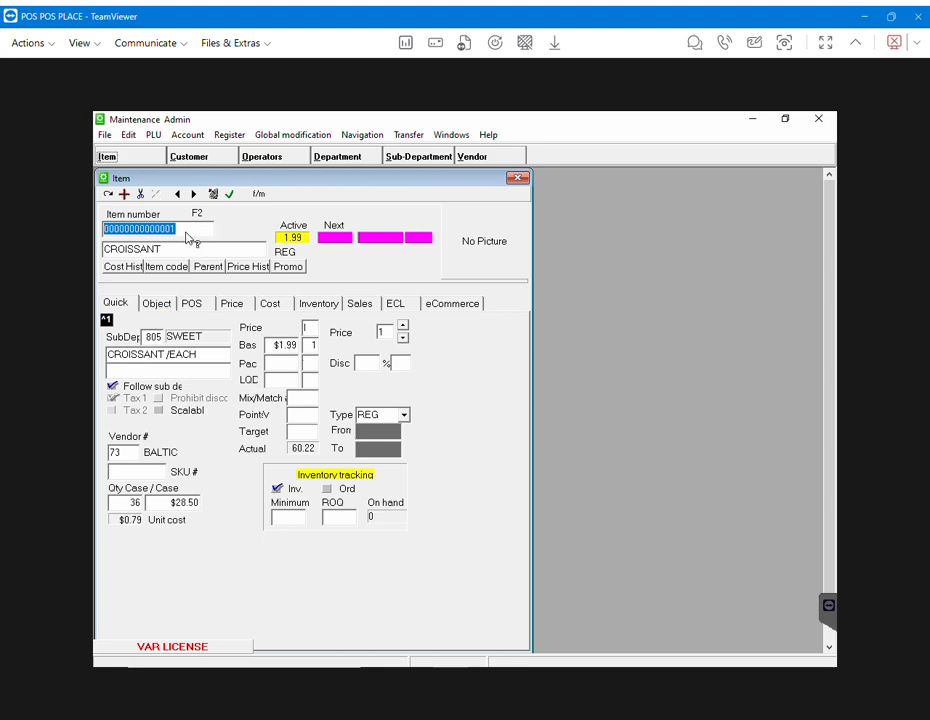
pyautogui.press('F2')
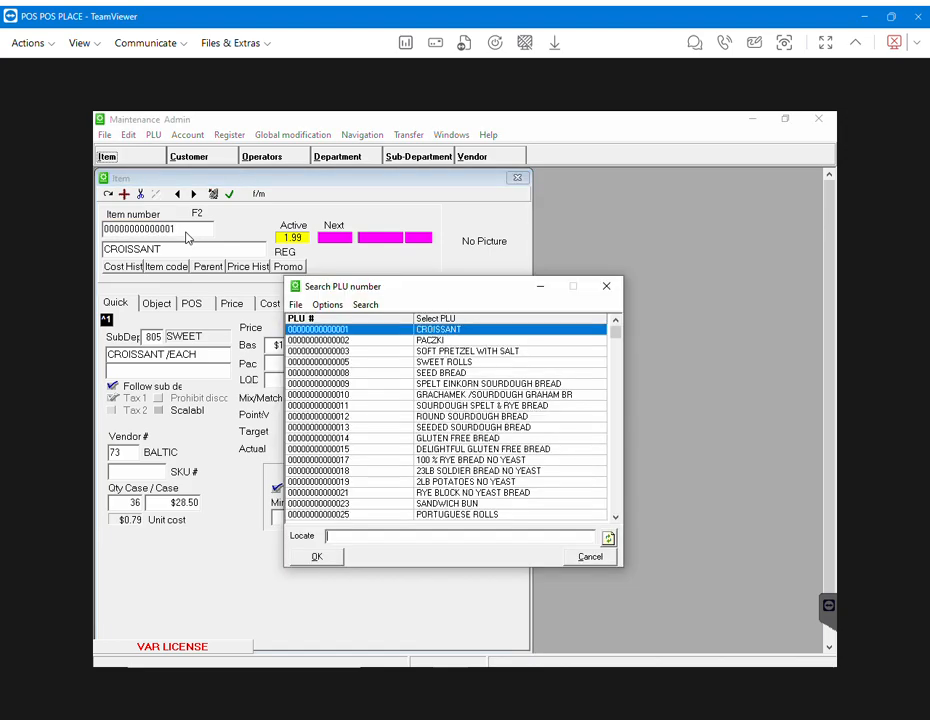
pyautogui.press('Down')
pyautogui.press('Down')
pyautogui.press('Down')
pyautogui.press('Down')
pyautogui.press('Down')
pyautogui.press('Down')
pyautogui.press('Down')
pyautogui.press('Down')
pyautogui.press('Down')
pyautogui.press('Down')
pyautogui.press('Down')
pyautogui.press('Down')
pyautogui.press('Down')
pyautogui.press('Down')
pyautogui.press('Down')
pyautogui.press('Down')
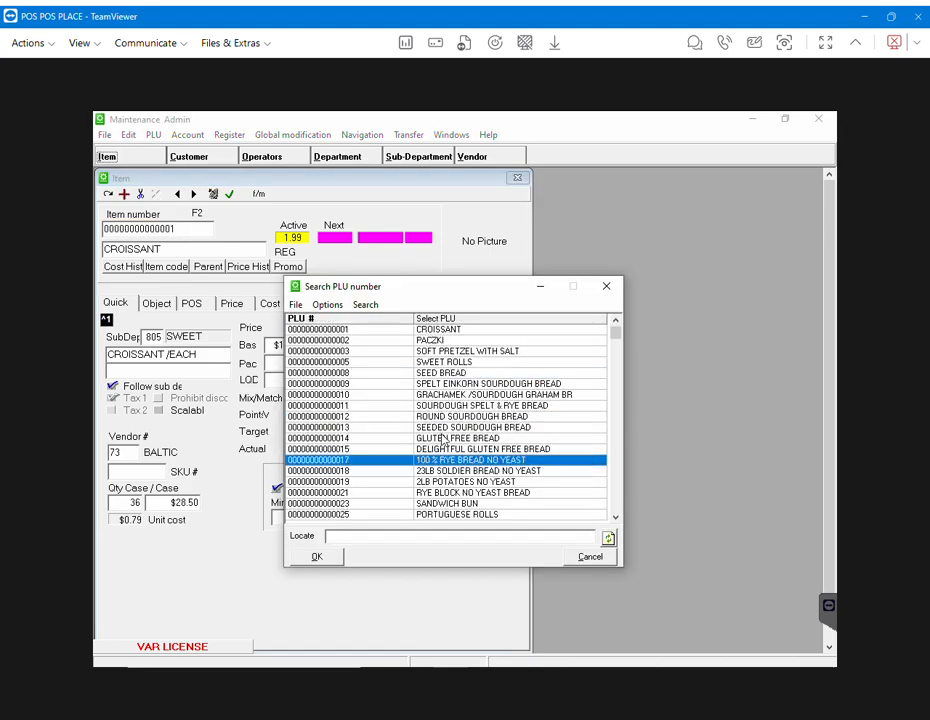
pyautogui.scroll(-5, 520, 410)
pyautogui.moveTo(615, 330); pyautogui.dragTo(614, 459)
pyautogui.doubleClick(436, 483)
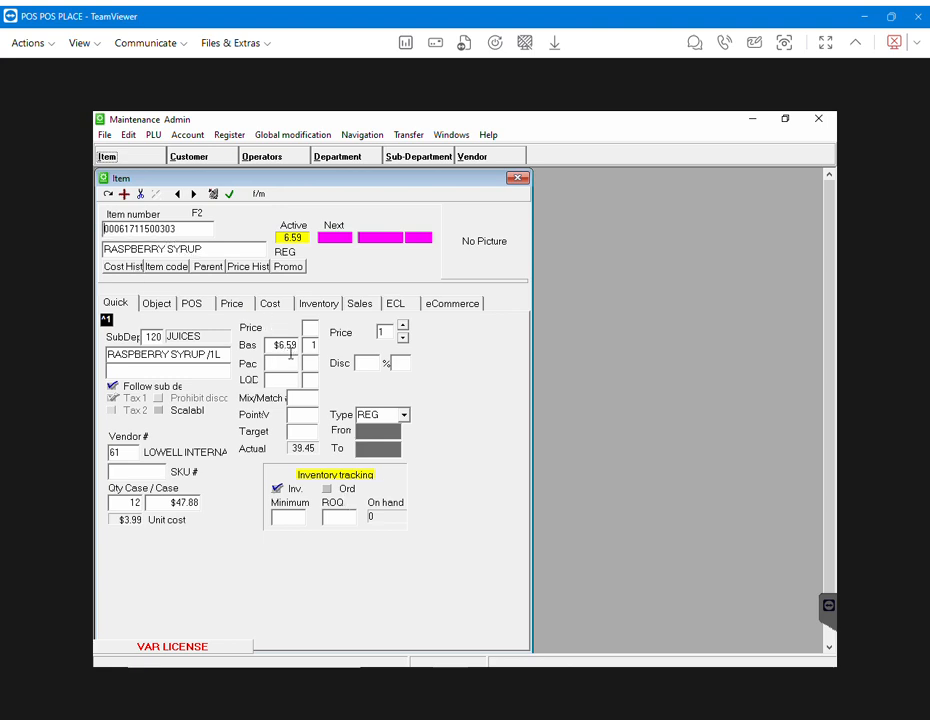
# - Replace RASPBERRY SYRUP's base price of 6.59 with 7.50
pyautogui.moveTo(286, 357)
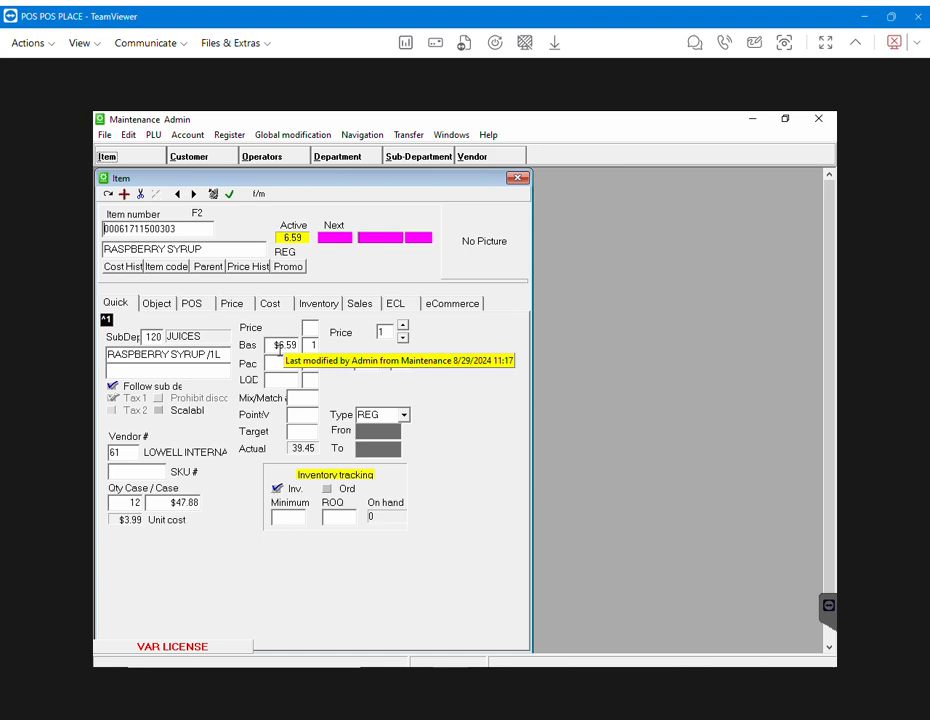
pyautogui.click(285, 347)
pyautogui.click(295, 346)
pyautogui.press('BackSpace')
pyautogui.press('BackSpace')
pyautogui.press('BackSpace')
pyautogui.press('BackSpace')
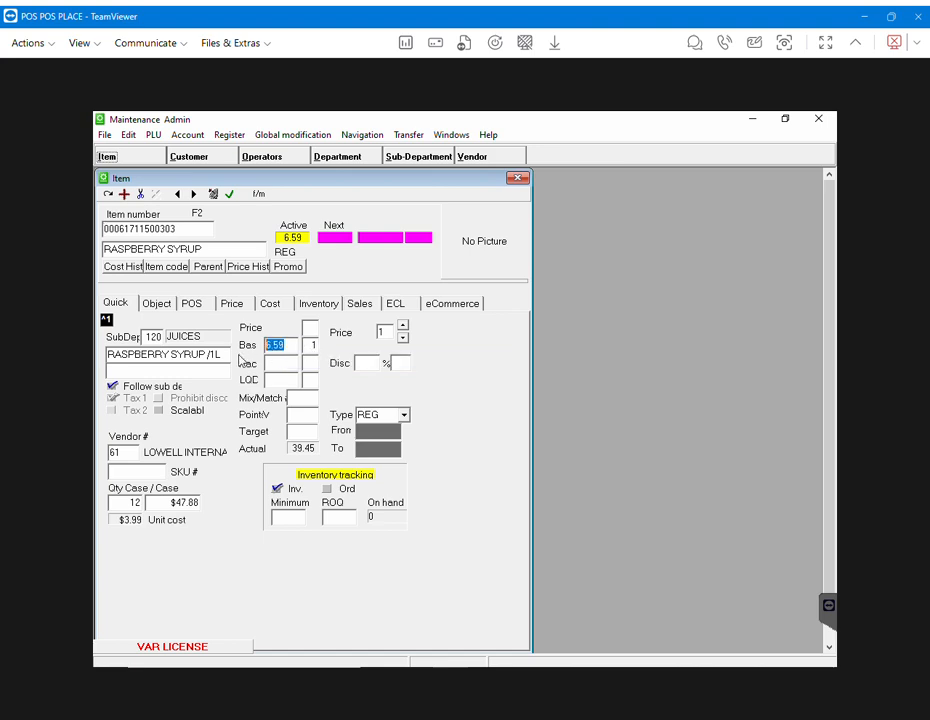
pyautogui.write('7.50')
pyautogui.moveTo(279, 495)
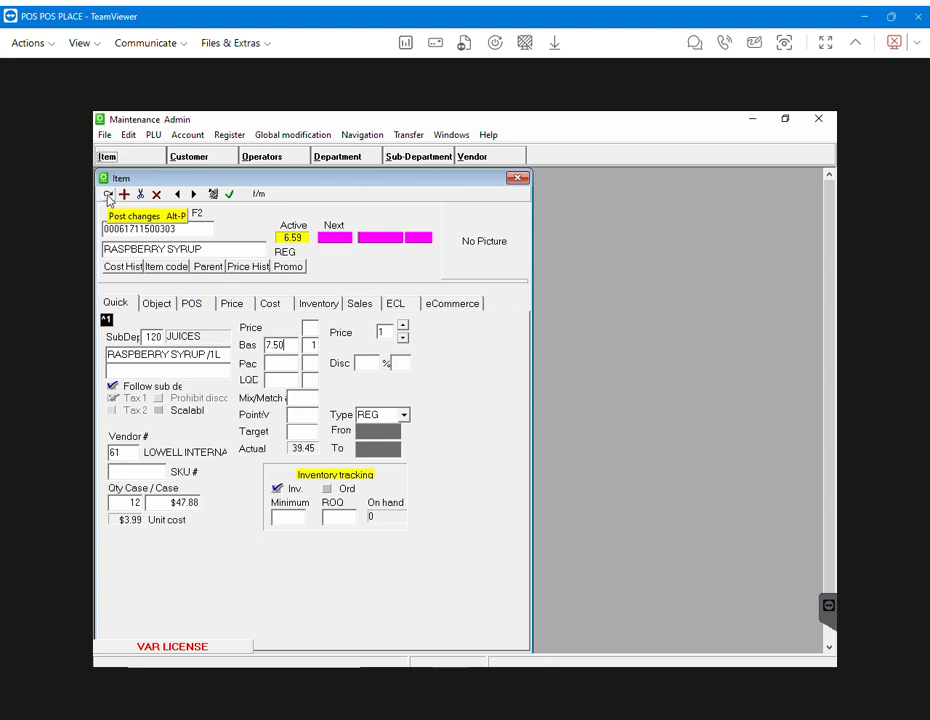
# - Post the 7.50 price change and send RASPBERRY SYRUP to all registers
pyautogui.click(108, 196)
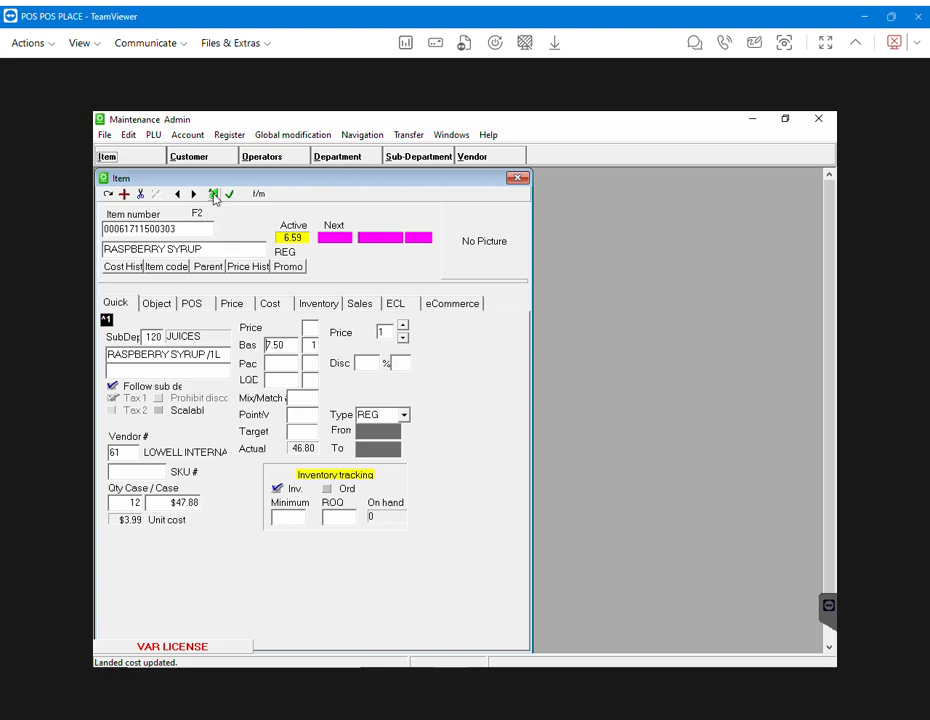
pyautogui.click(213, 195)
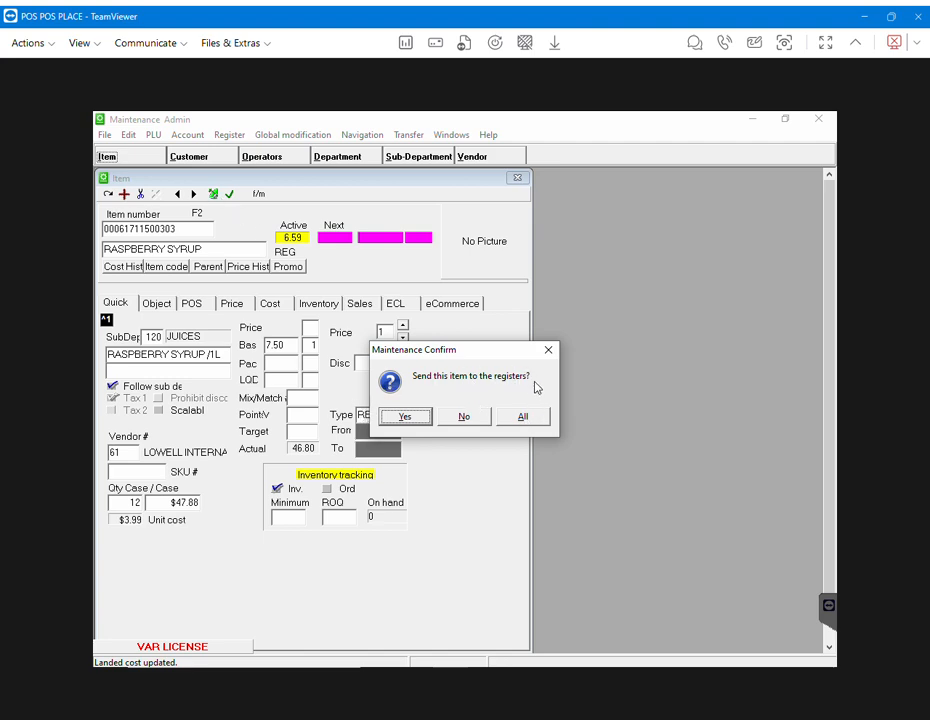
pyautogui.click(528, 418)
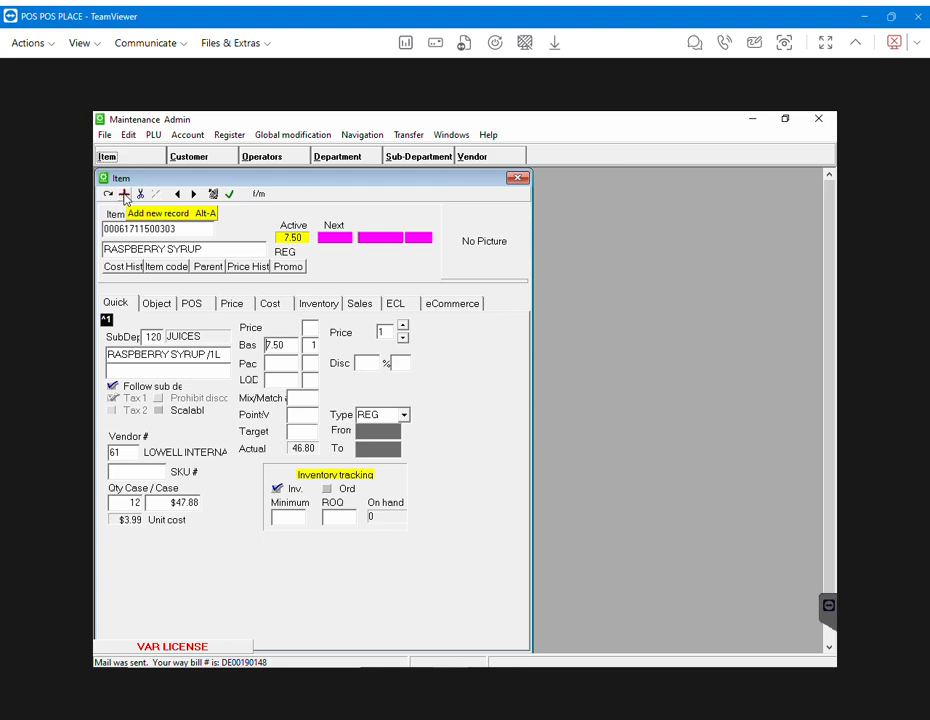
pyautogui.click(125, 196)
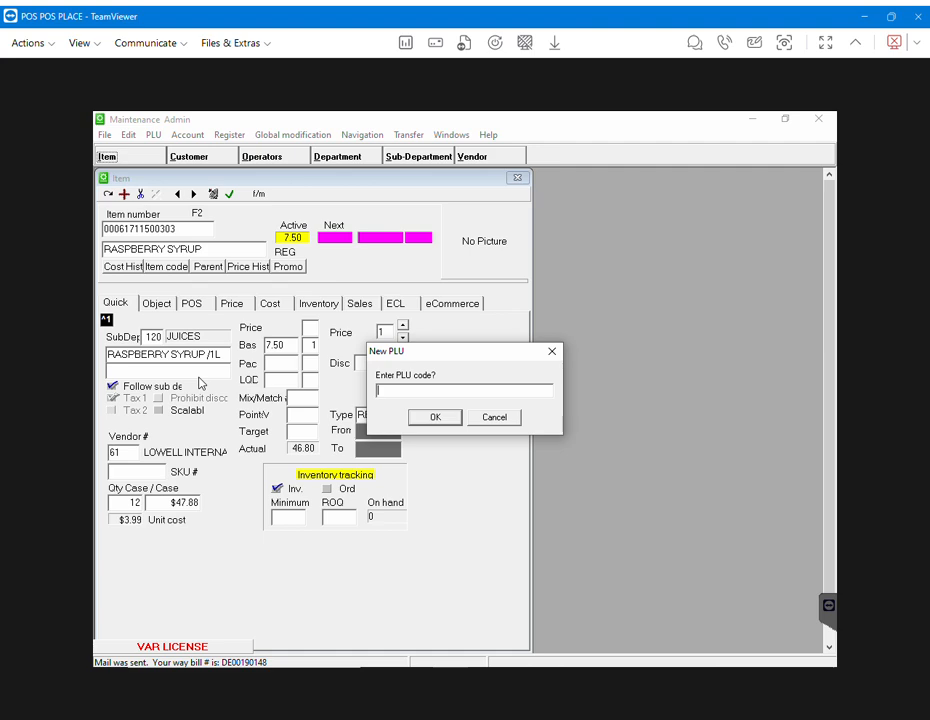
pyautogui.write('121345678')
pyautogui.click(436, 419)
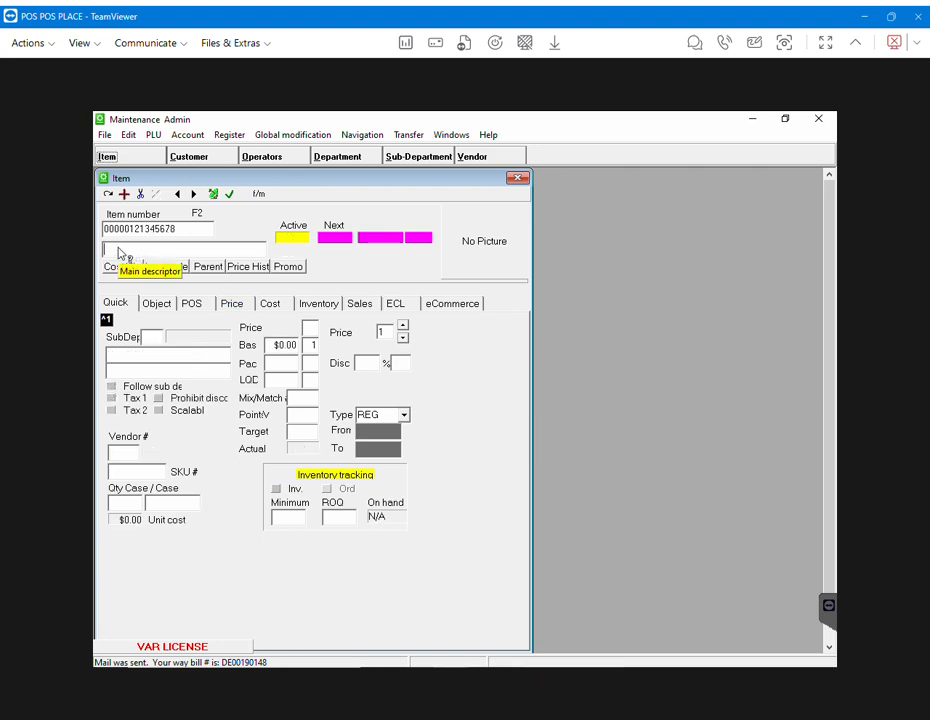
# - Enter 'Wheat Bread' as the new item's main description
pyautogui.write('wha')
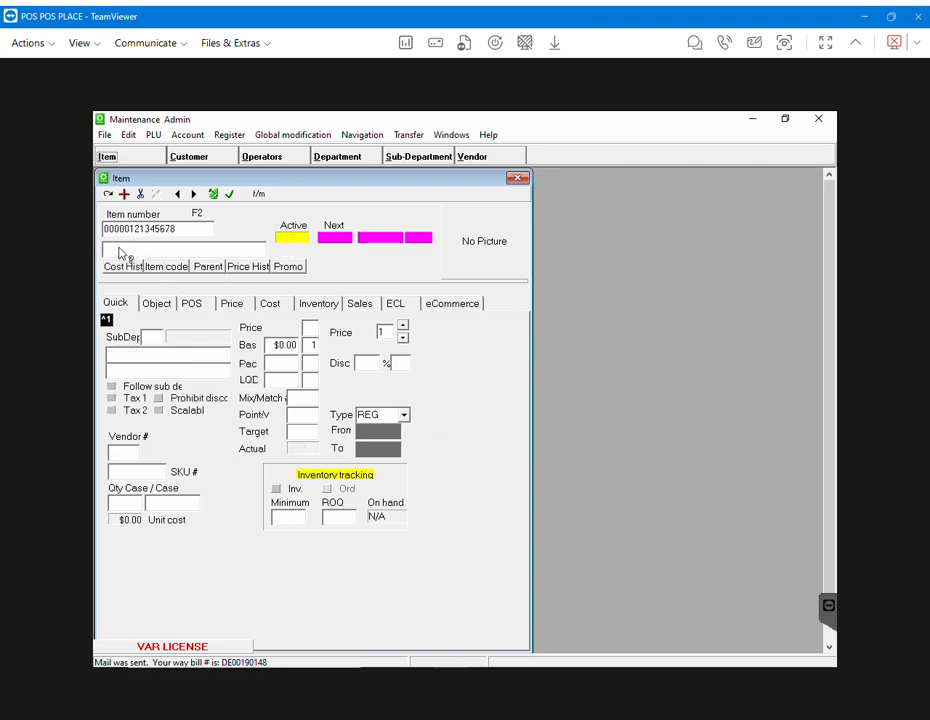
pyautogui.press('BackSpace')
pyautogui.press('BackSpace')
pyautogui.press('BackSpace')
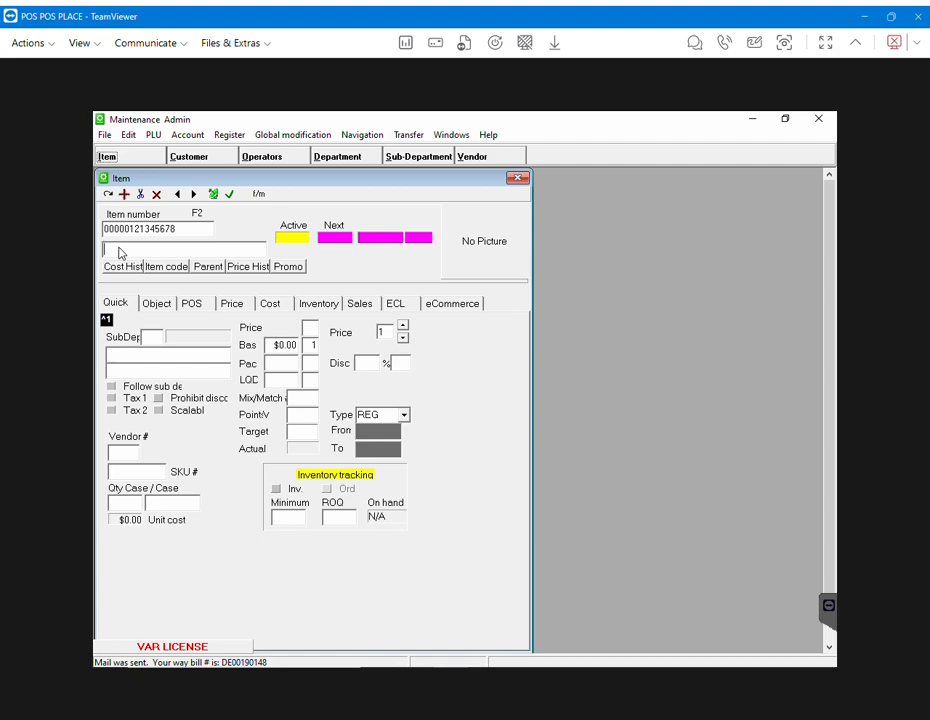
pyautogui.write('WHeat')
pyautogui.press('BackSpace')
pyautogui.press('BackSpace')
pyautogui.press('BackSpace')
pyautogui.press('BackSpace')
pyautogui.write('hea')
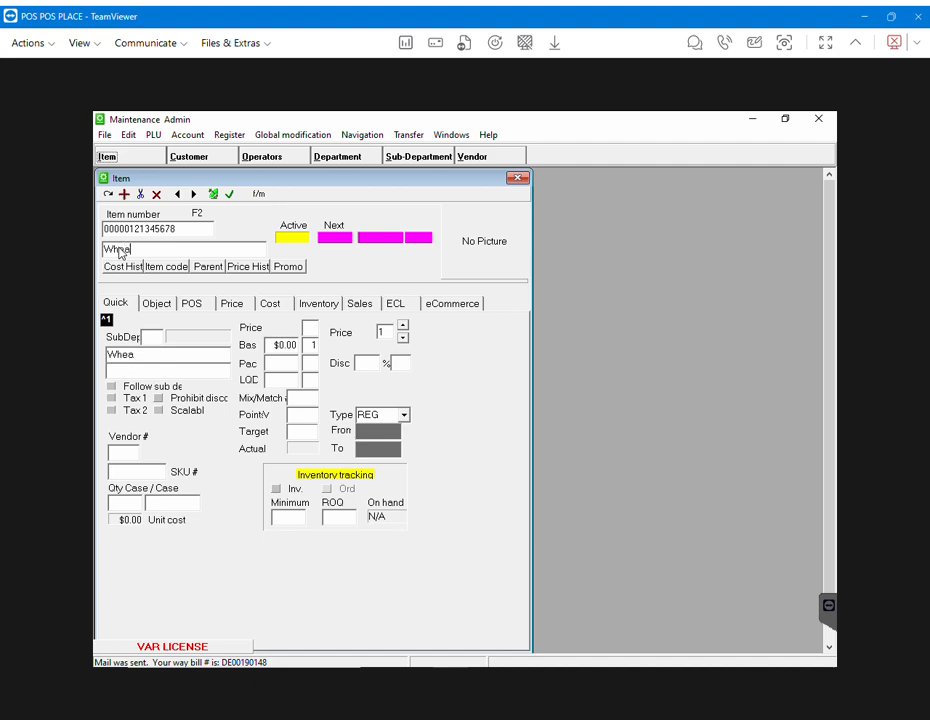
pyautogui.write('t Bread')
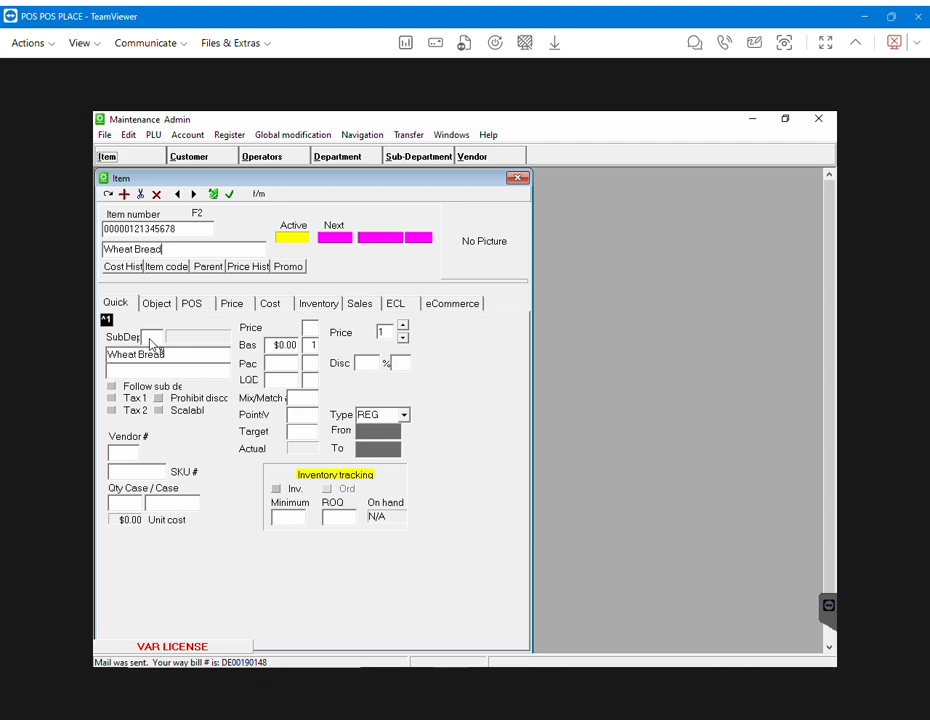
# - Open the sub-department lookup sorted by name, locate 'b', and pick BREADS
pyautogui.doubleClick(150, 343)
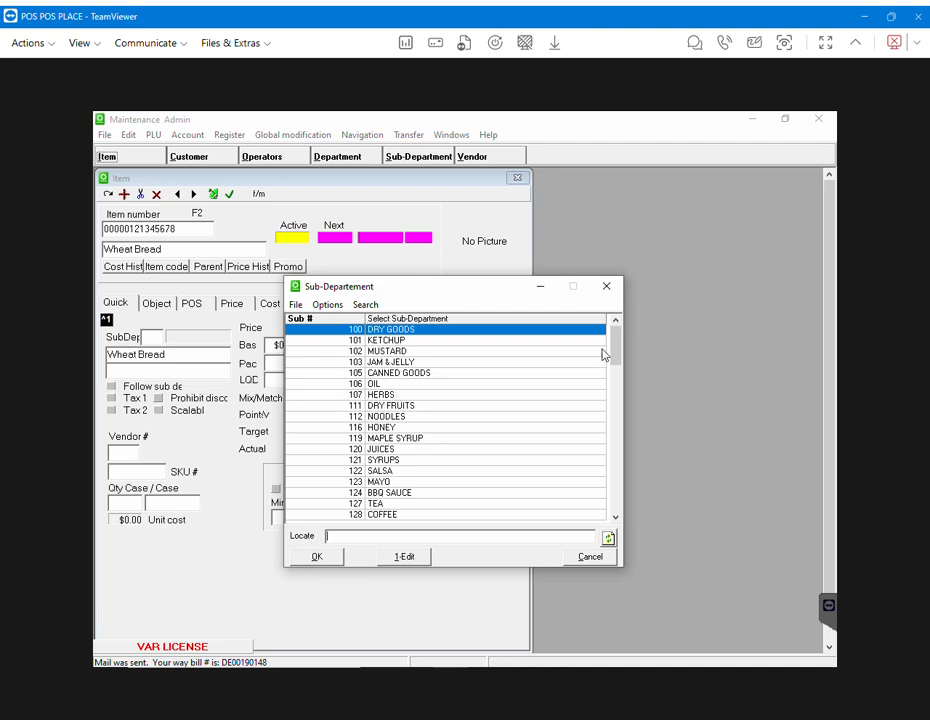
pyautogui.moveTo(614, 342)
pyautogui.mouseDown()
pyautogui.moveTo(614, 486)
pyautogui.moveTo(615, 335)
pyautogui.mouseUp()
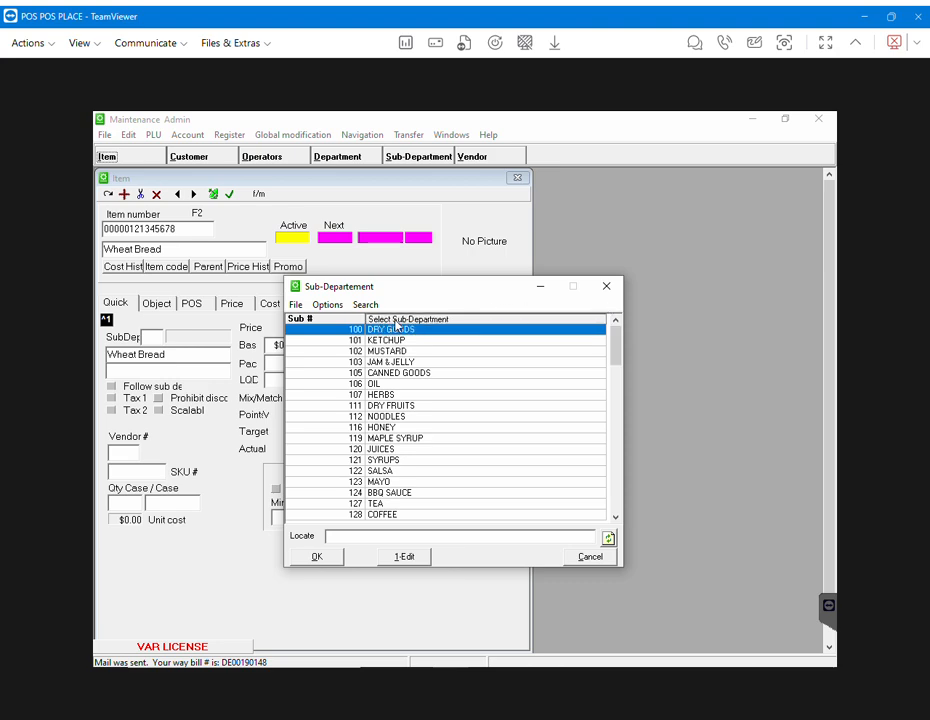
pyautogui.click(396, 319)
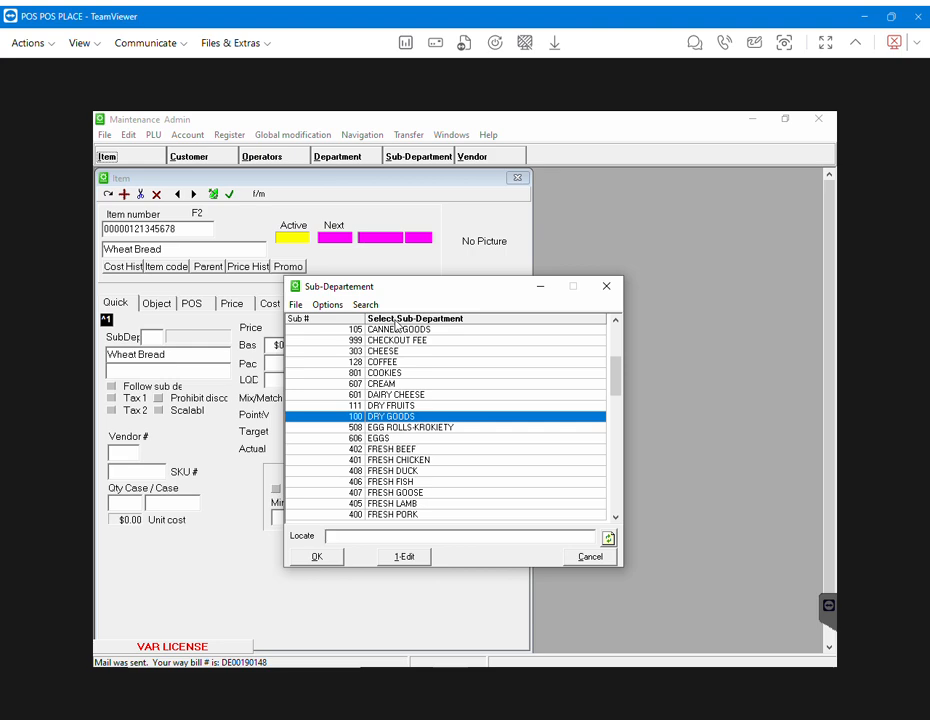
pyautogui.write('b')
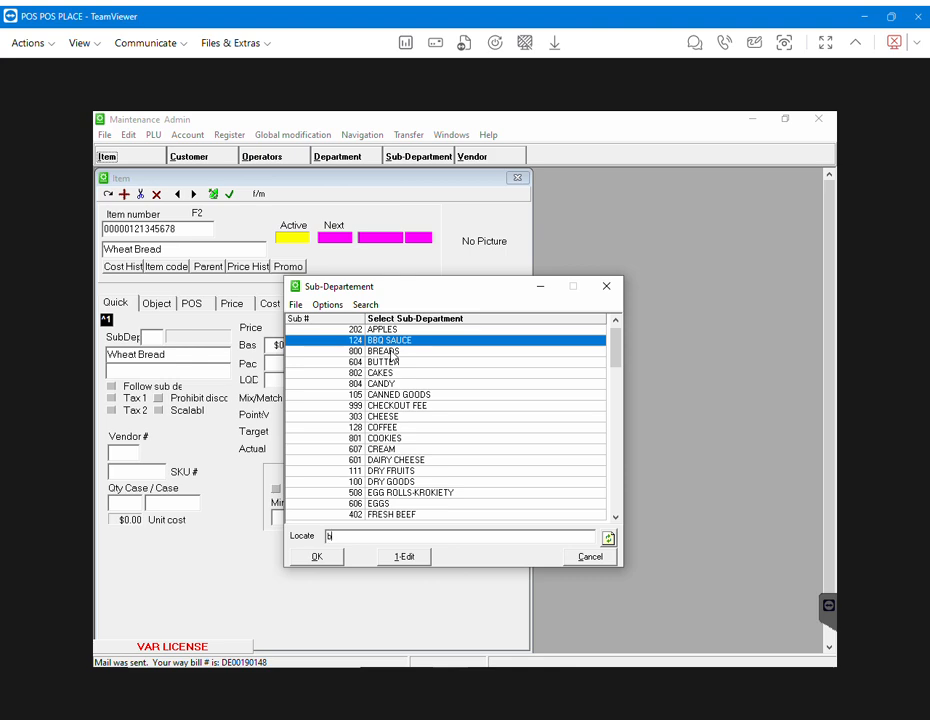
pyautogui.click(392, 352)
# - Apply sub-department 800 BREADS to Wheat Bread and tick Follow sub dept
pyautogui.click(316, 556)
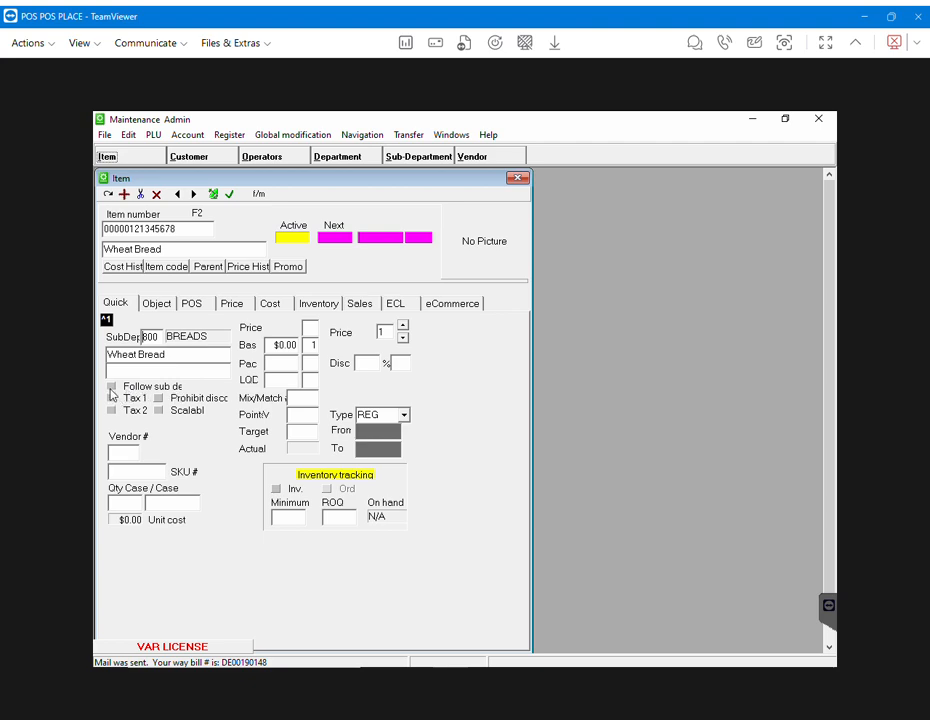
pyautogui.click(112, 387)
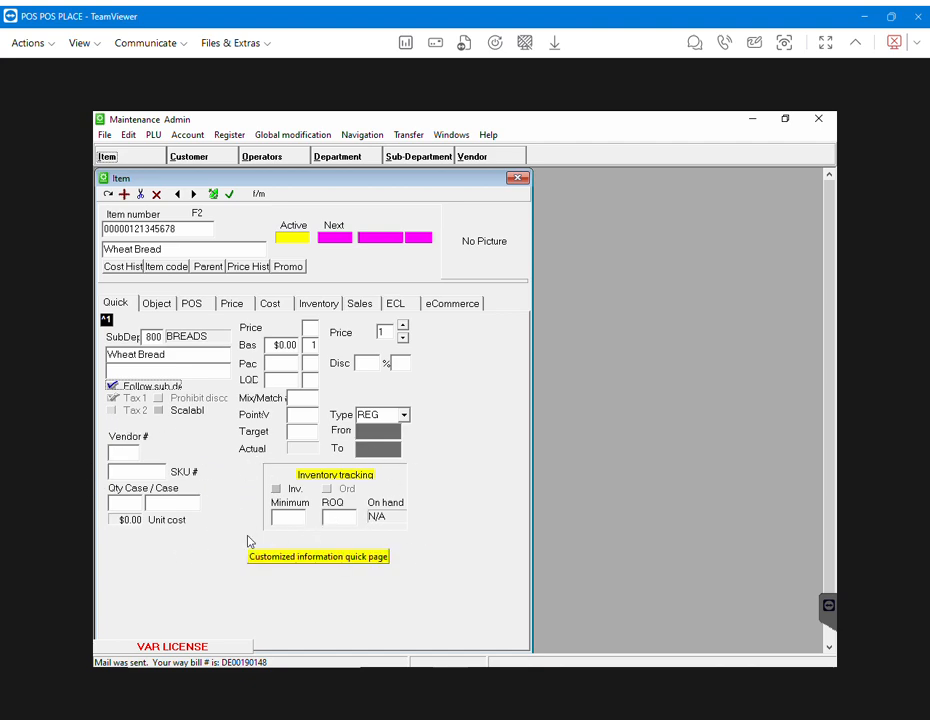
pyautogui.click(288, 346)
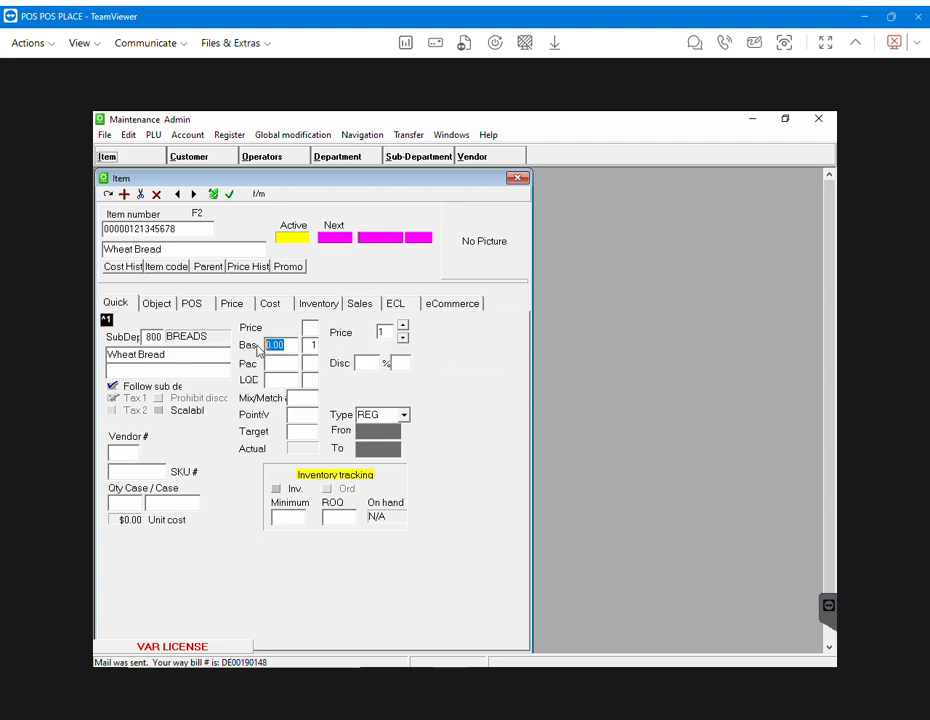
# - Enter 4.99 as Wheat Bread's base price and post the change
pyautogui.write('4.99')
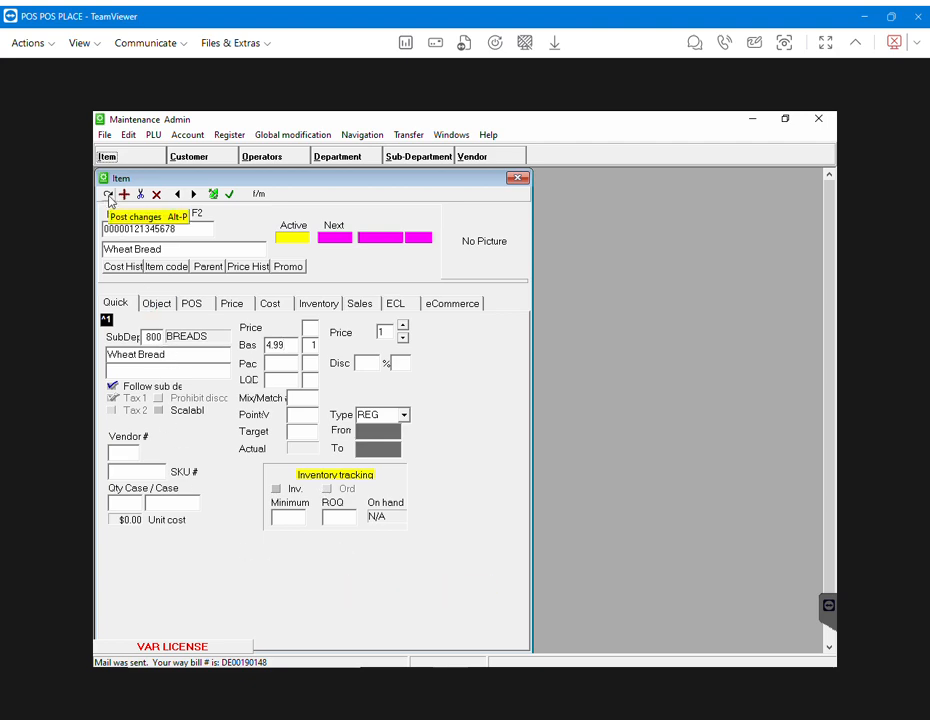
pyautogui.click(109, 196)
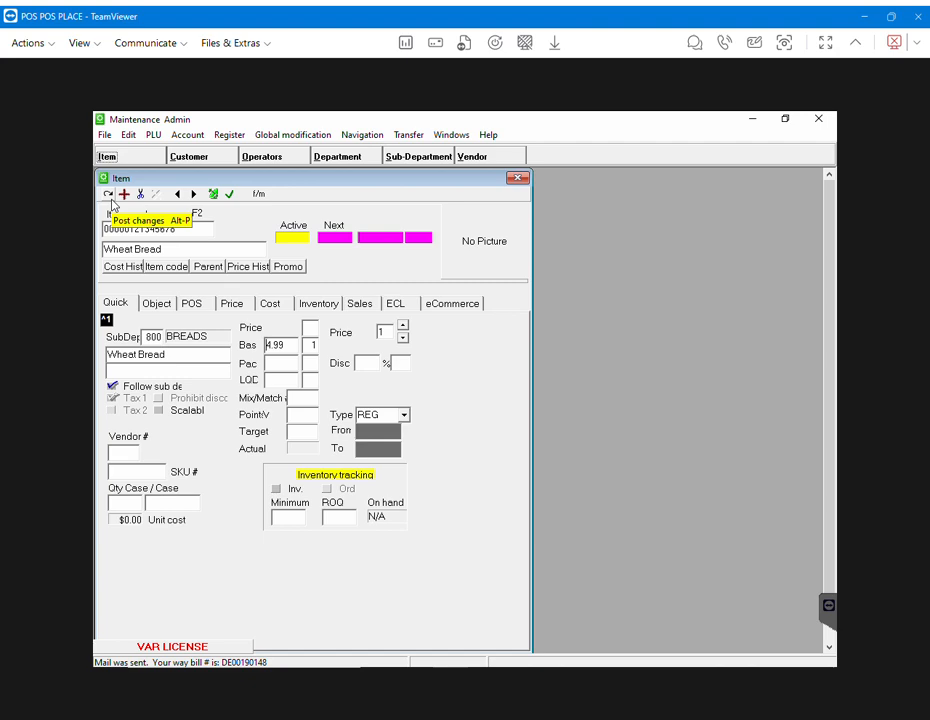
# - Send Wheat Bread to All registers so its 4.99 price goes active
pyautogui.click(213, 196)
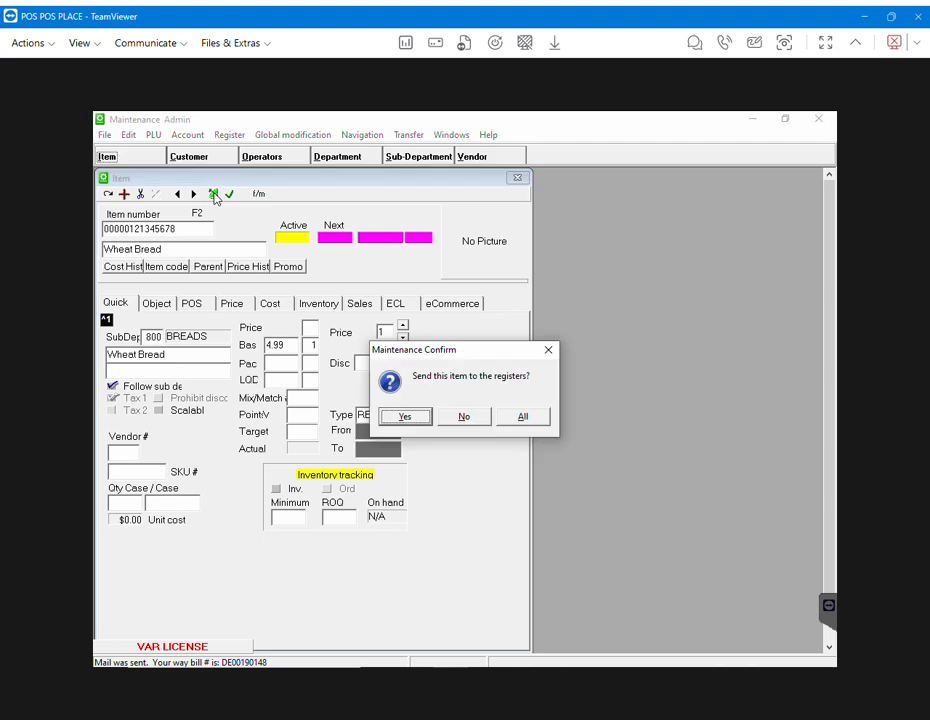
pyautogui.click(523, 418)
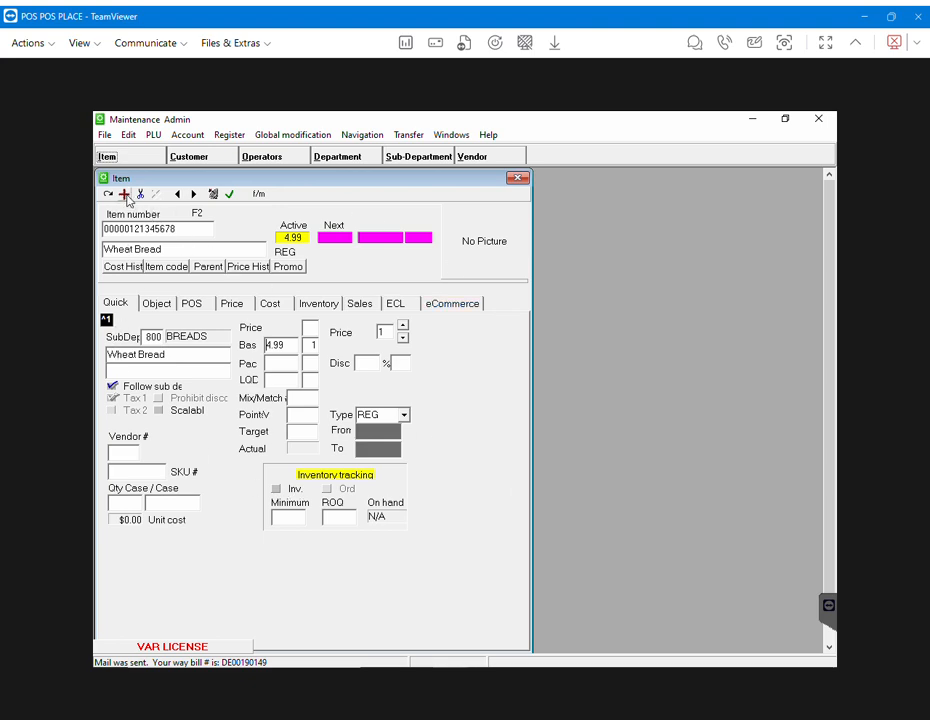
pyautogui.click(125, 196)
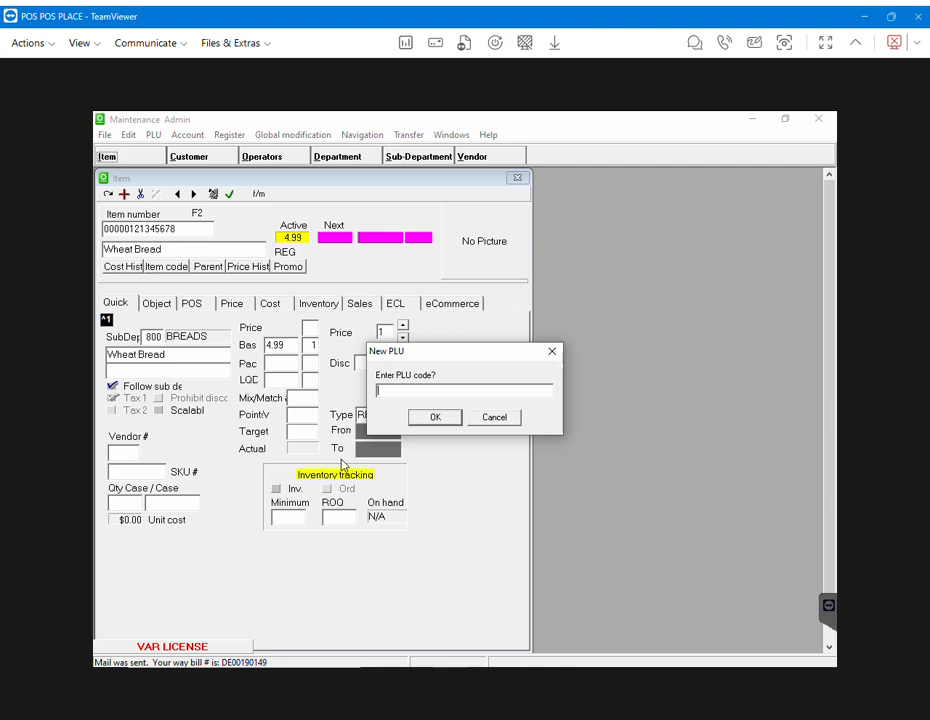
pyautogui.write('45678000000')
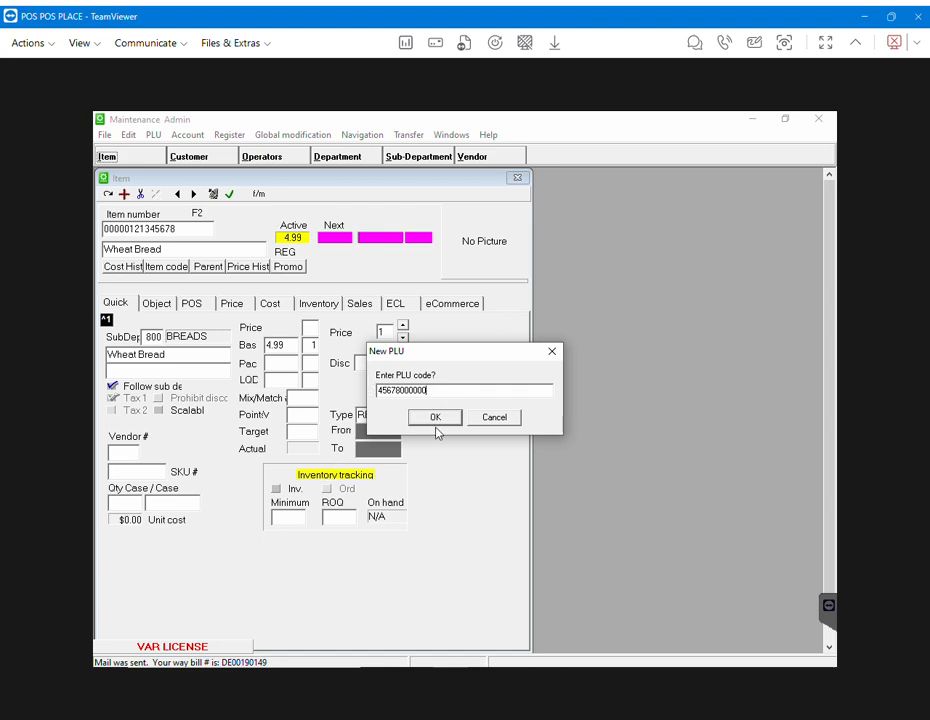
pyautogui.click(434, 418)
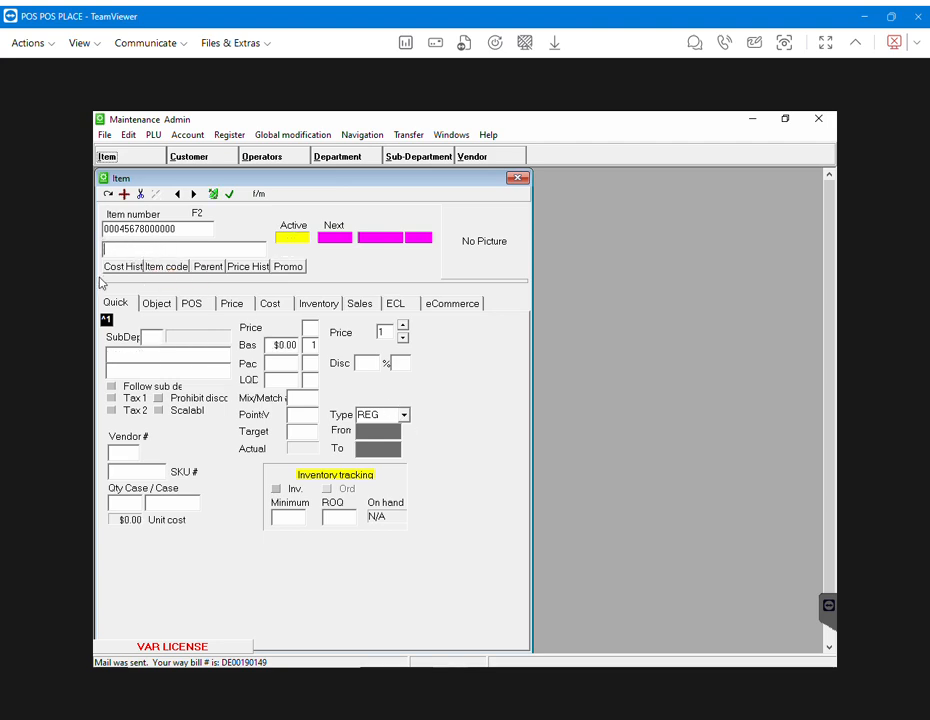
# - Enter 'Smoked Ham' as the new item's description
pyautogui.write('Sm')
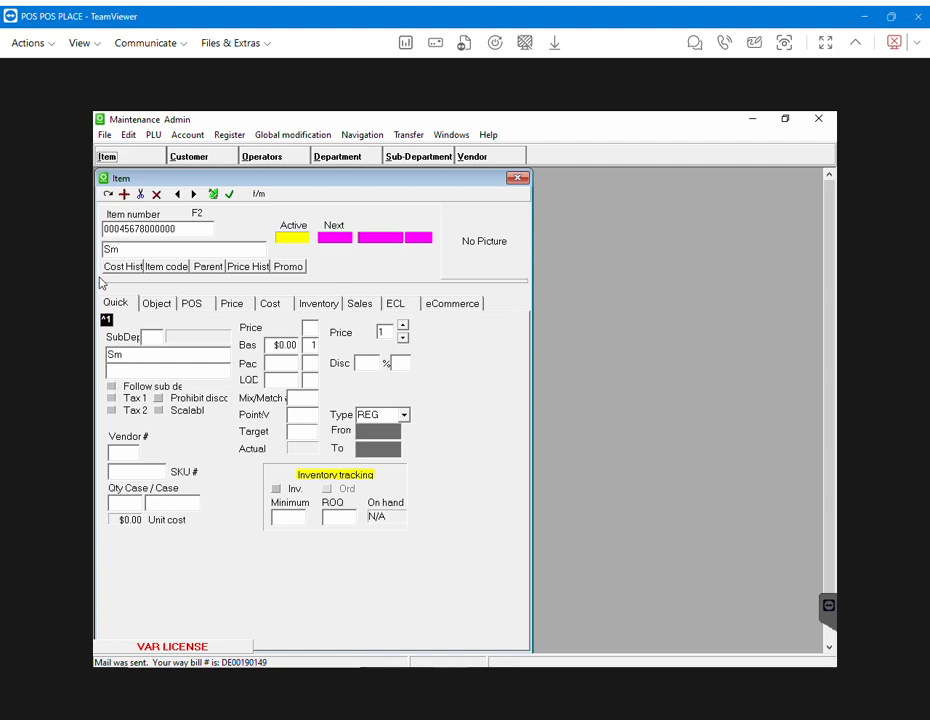
pyautogui.write('oked Ham')
# - Assign Smoked Ham to sub-department 503 MEAT from the sorted lookup list
pyautogui.doubleClick(150, 342)
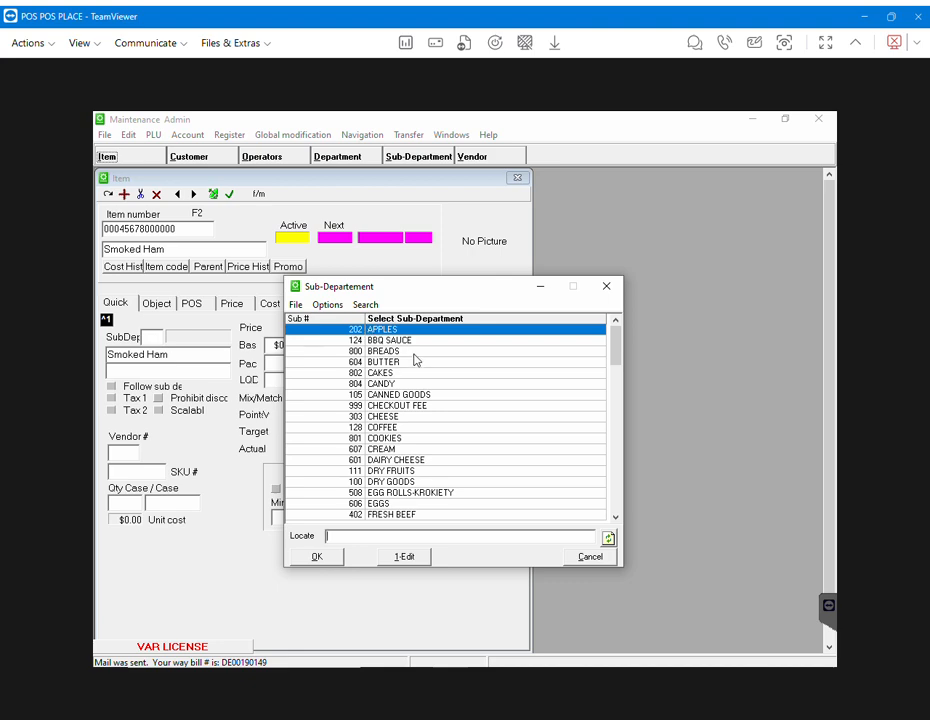
pyautogui.click(415, 318)
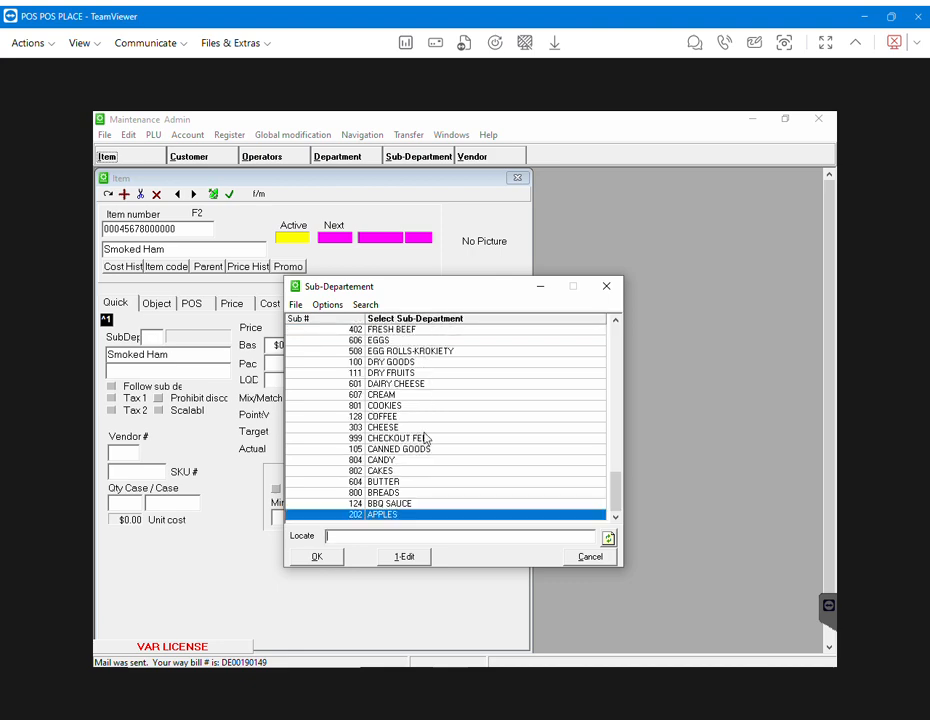
pyautogui.write('m')
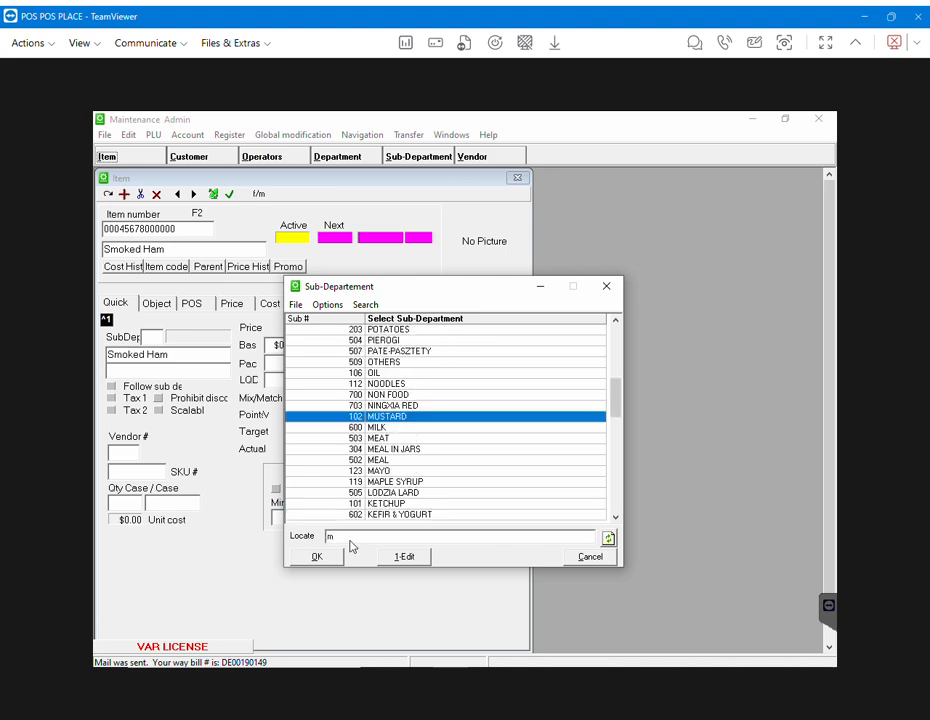
pyautogui.doubleClick(385, 438)
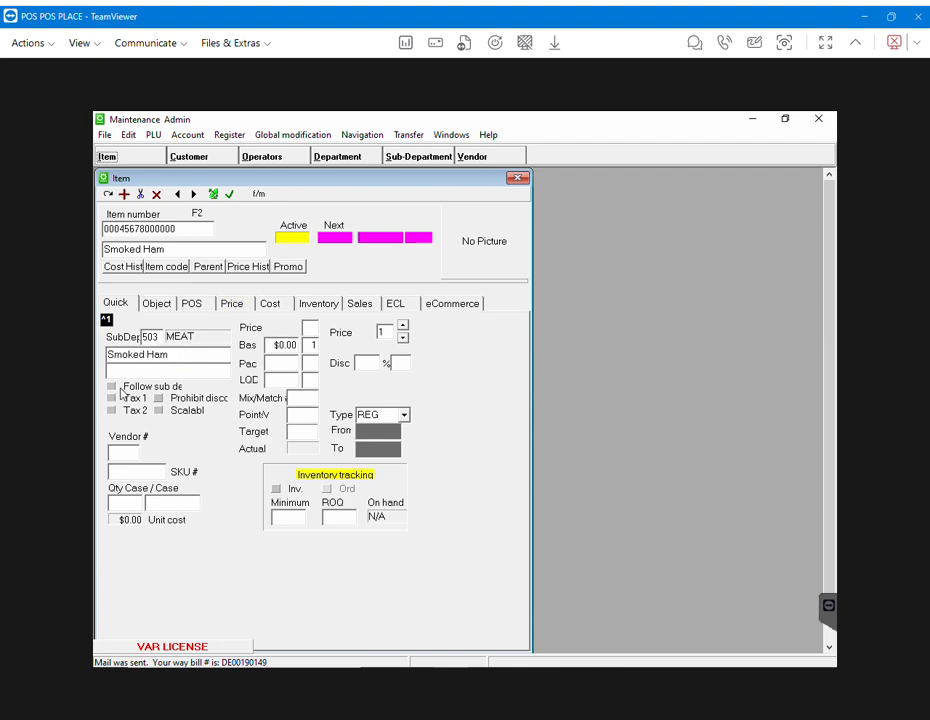
# - Tick Follow sub dept and Scalable for Smoked Ham on the Quick tab
pyautogui.click(112, 388)
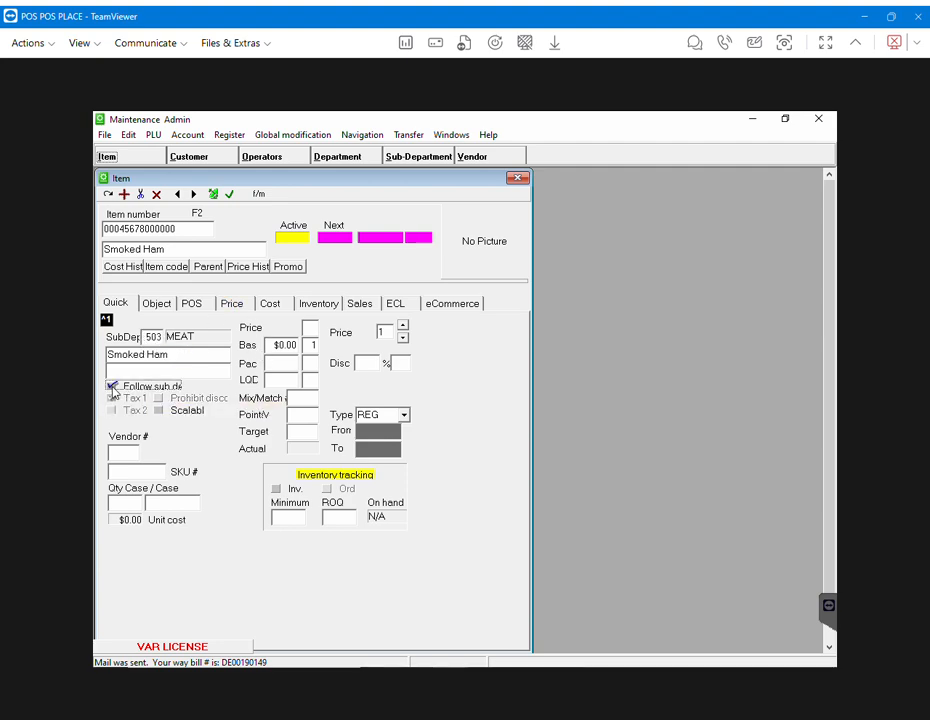
pyautogui.click(159, 411)
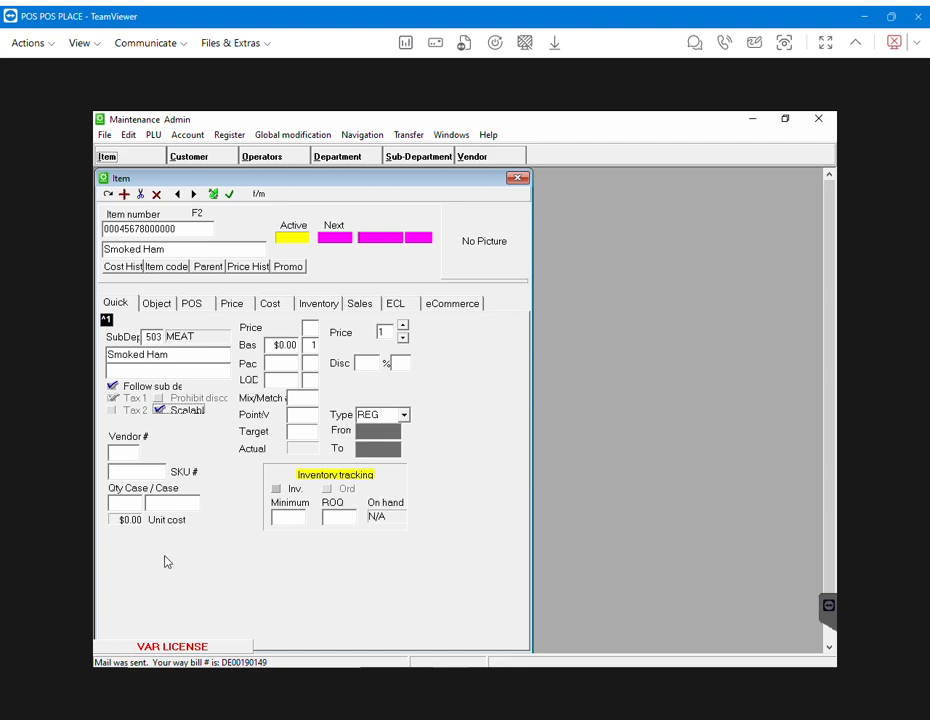
# - Enter $2.99 as Smoked Ham's base price
pyautogui.click(284, 345)
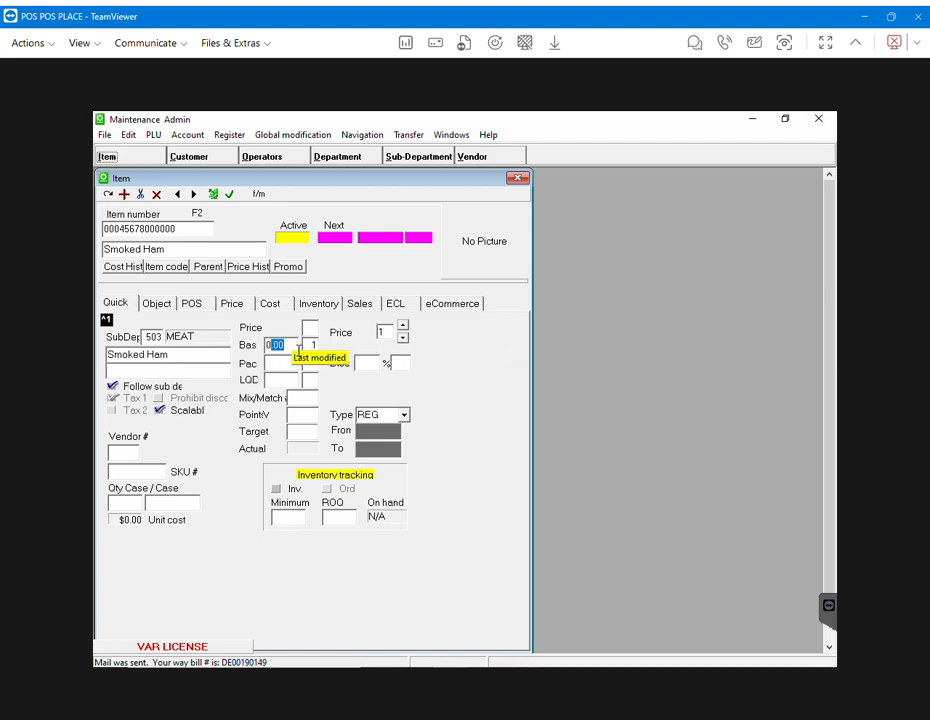
pyautogui.write('2.99')
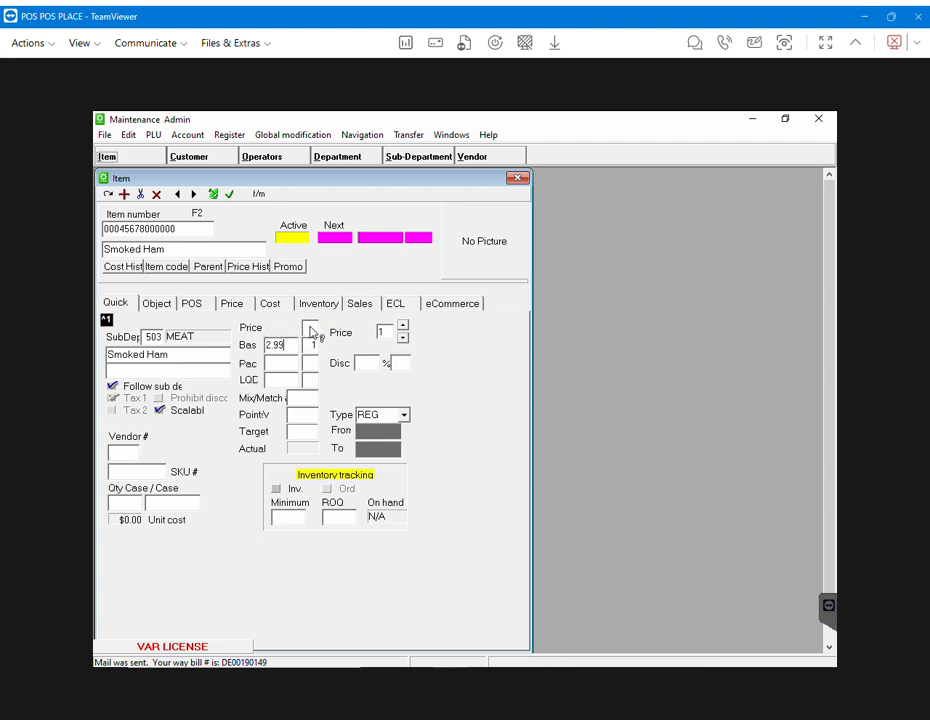
pyautogui.click(310, 328)
pyautogui.click(312, 334)
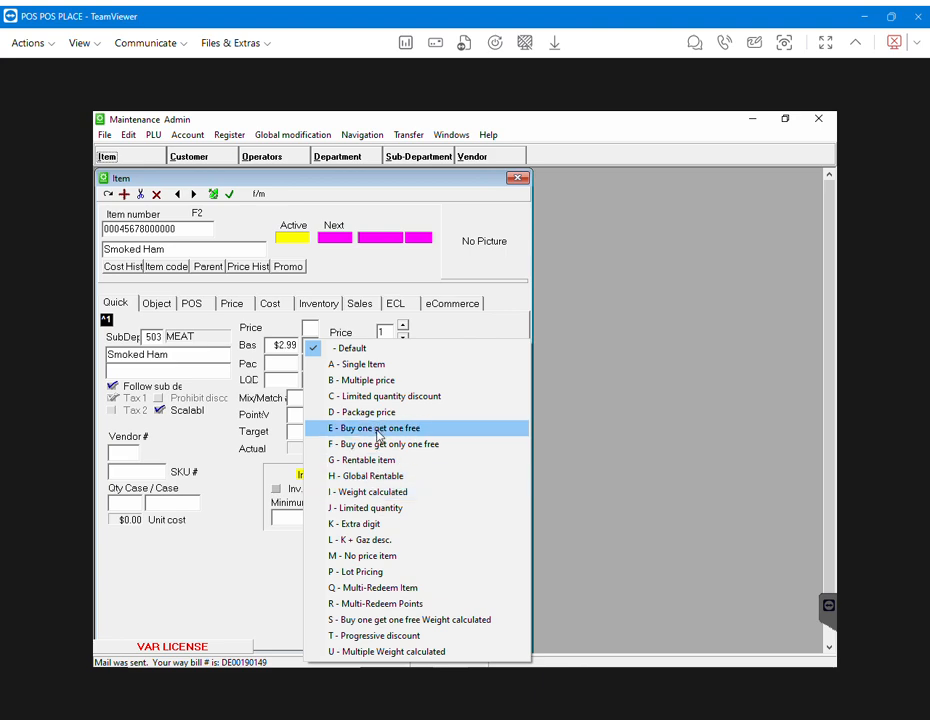
# - Choose 'I - Weight calculated' as Smoked Ham's price type
pyautogui.click(381, 492)
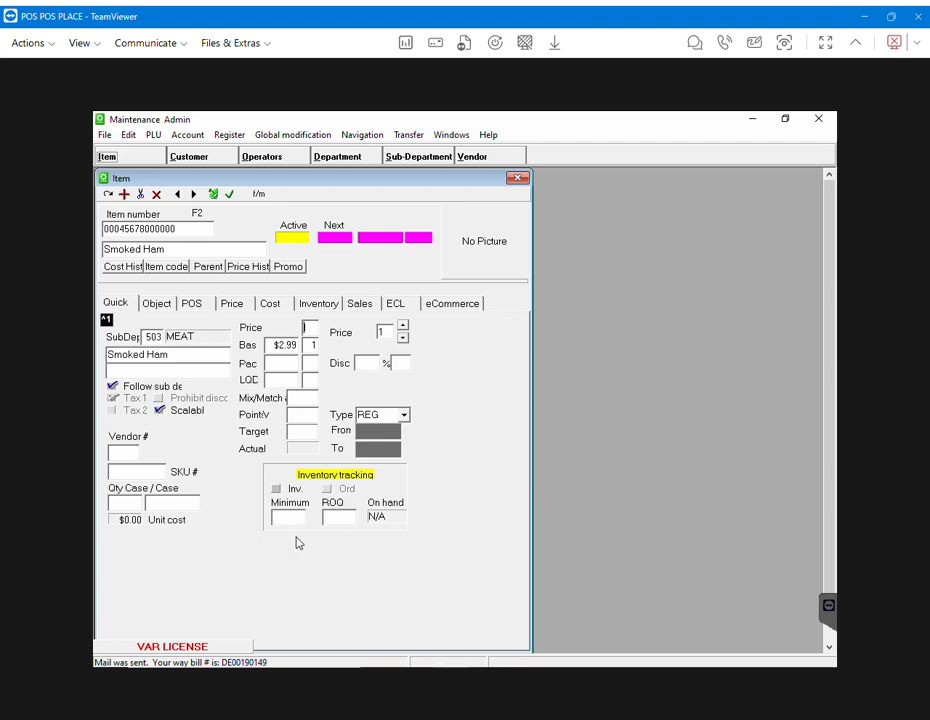
# - Turn on Price required in Smoked Ham's POS settings
pyautogui.click(195, 309)
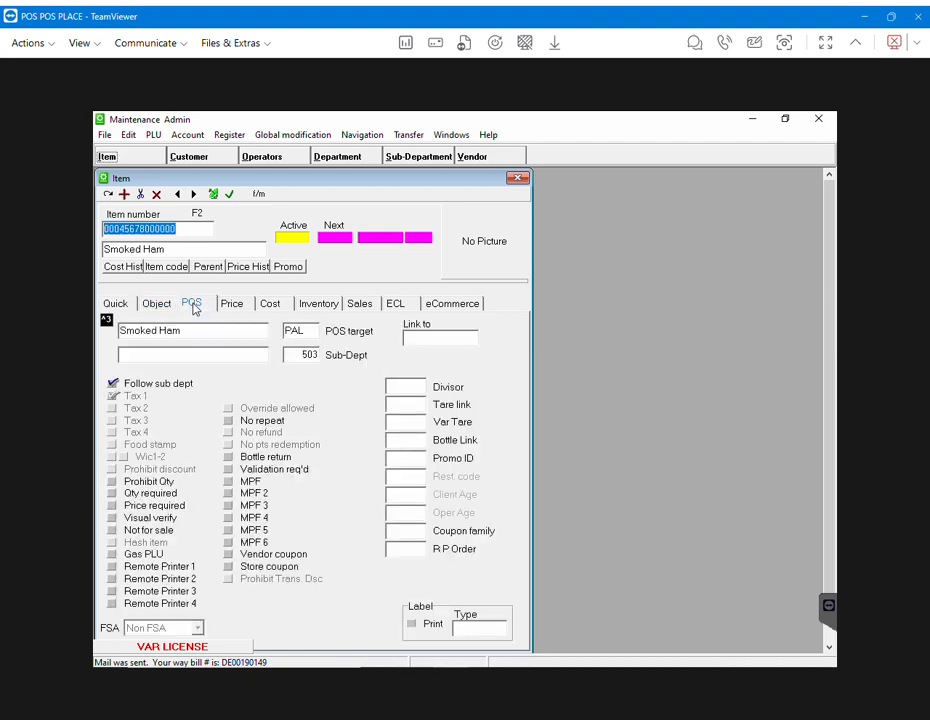
pyautogui.click(111, 506)
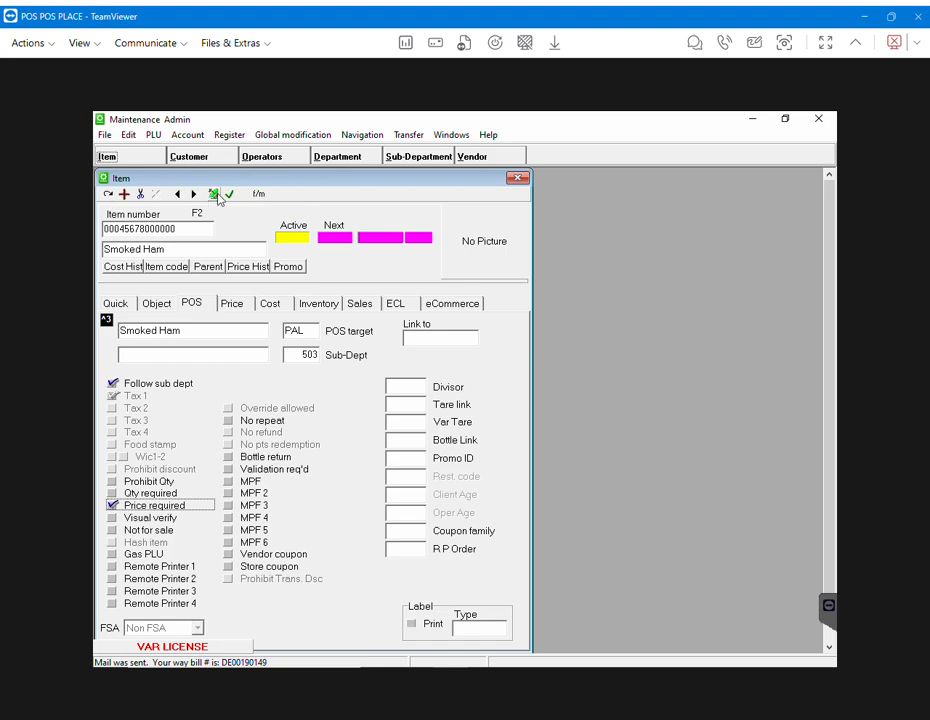
# - Send Smoked Ham to All registers, then start a new item for PLU 4259
pyautogui.click(214, 195)
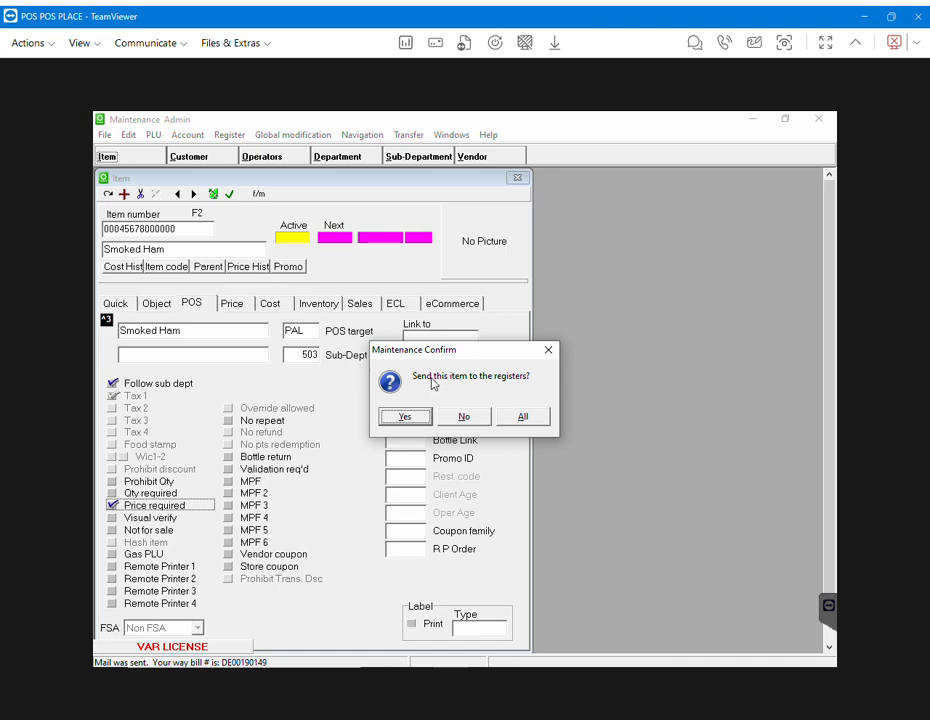
pyautogui.click(523, 418)
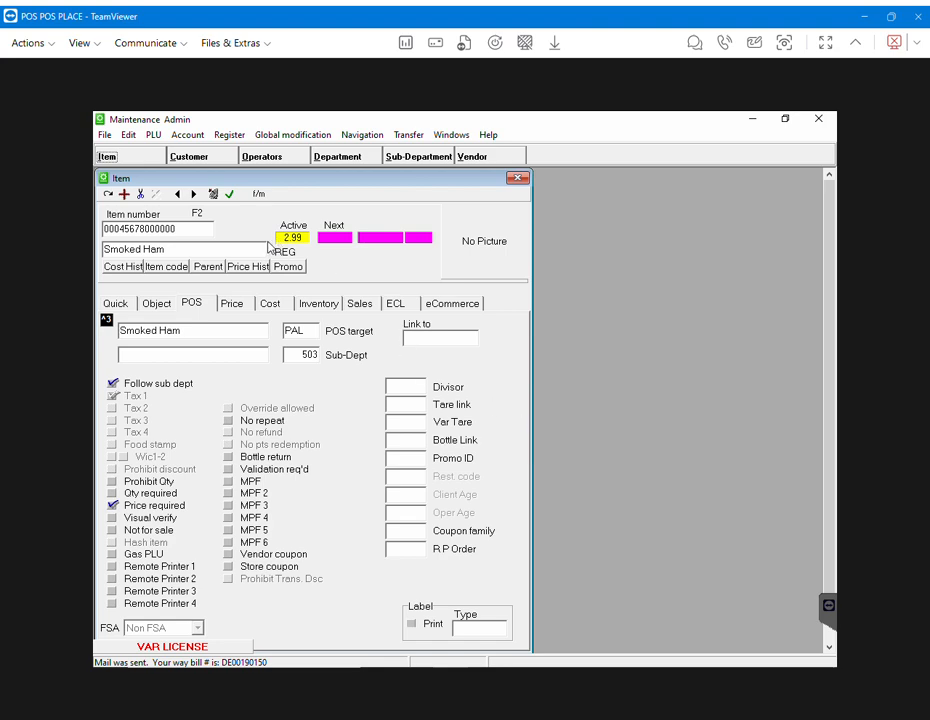
pyautogui.click(124, 195)
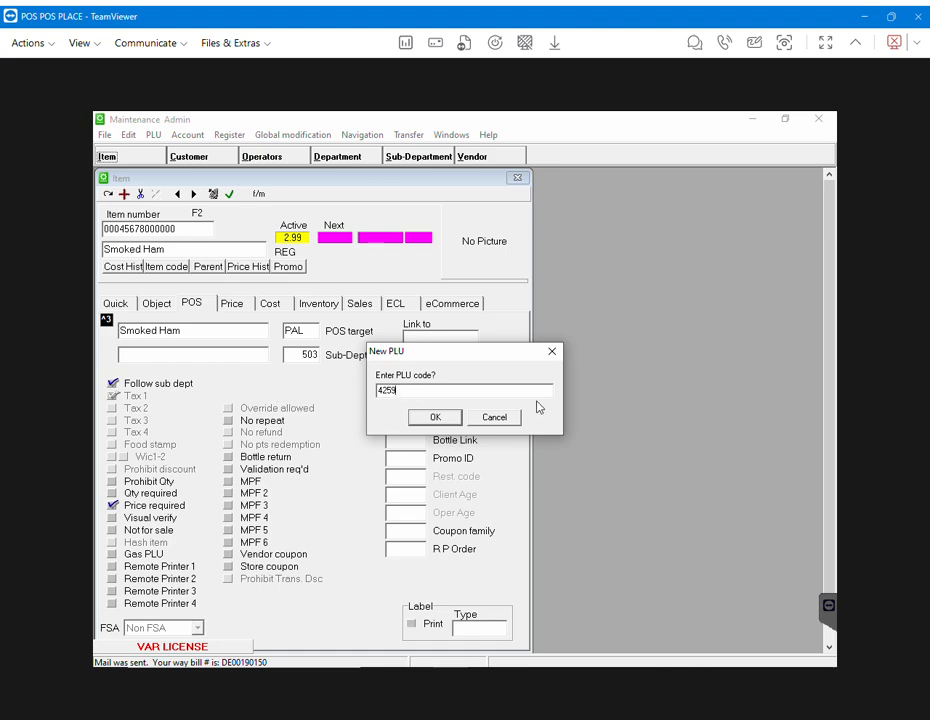
# - Confirm new PLU 4259, name it 'Avocados', and show its Quick details
pyautogui.click(445, 420)
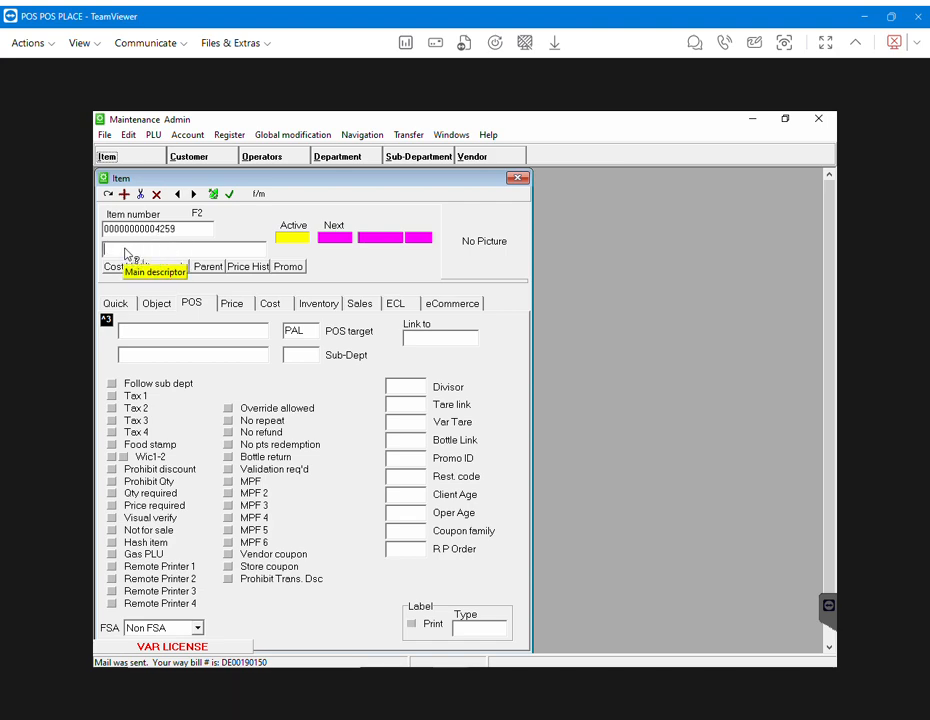
pyautogui.write('Avocad')
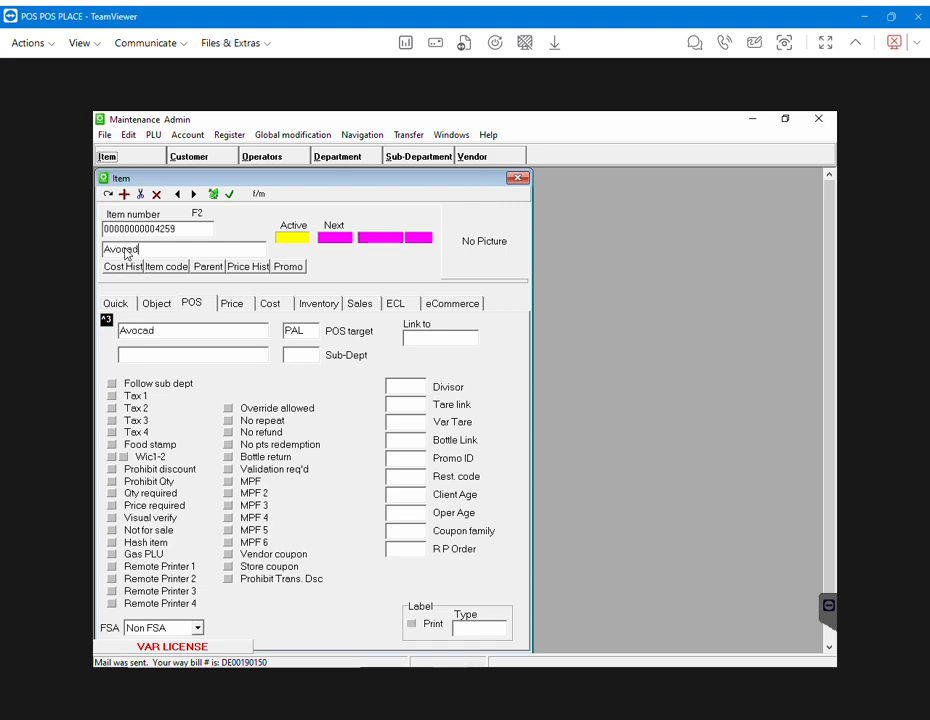
pyautogui.write('os')
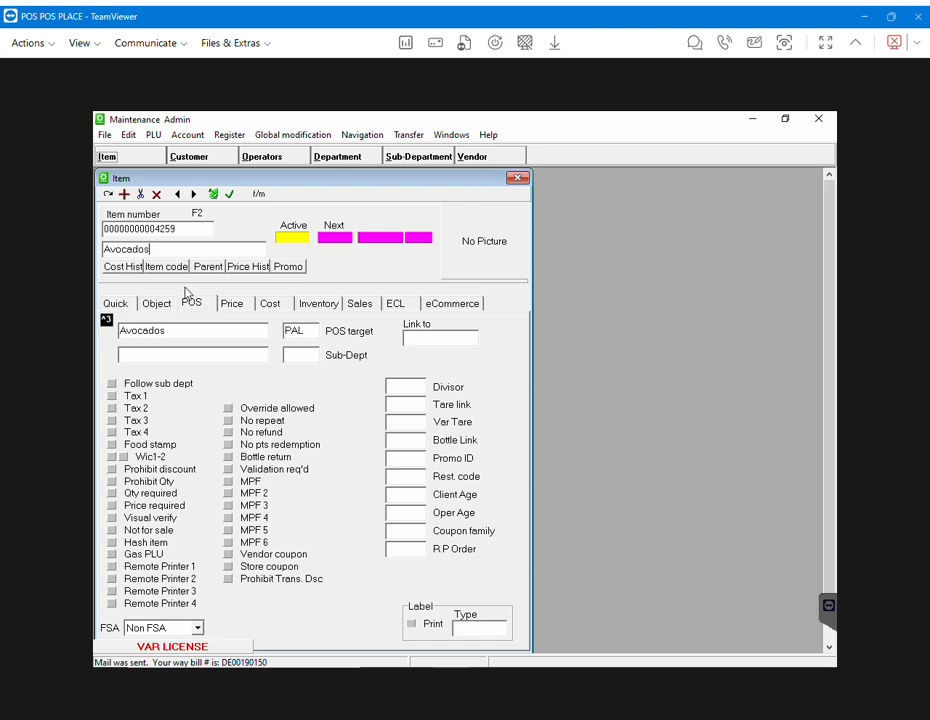
pyautogui.click(121, 306)
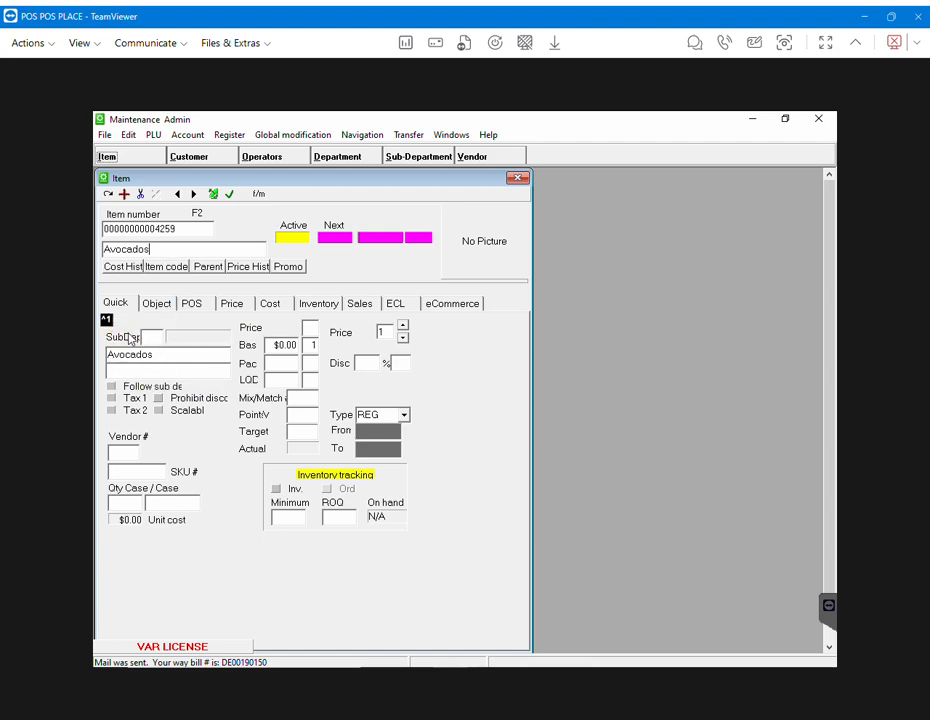
# - Assign Avocados to sub-department 298 PRODUCE BY LB from the lookup list
pyautogui.click(146, 340)
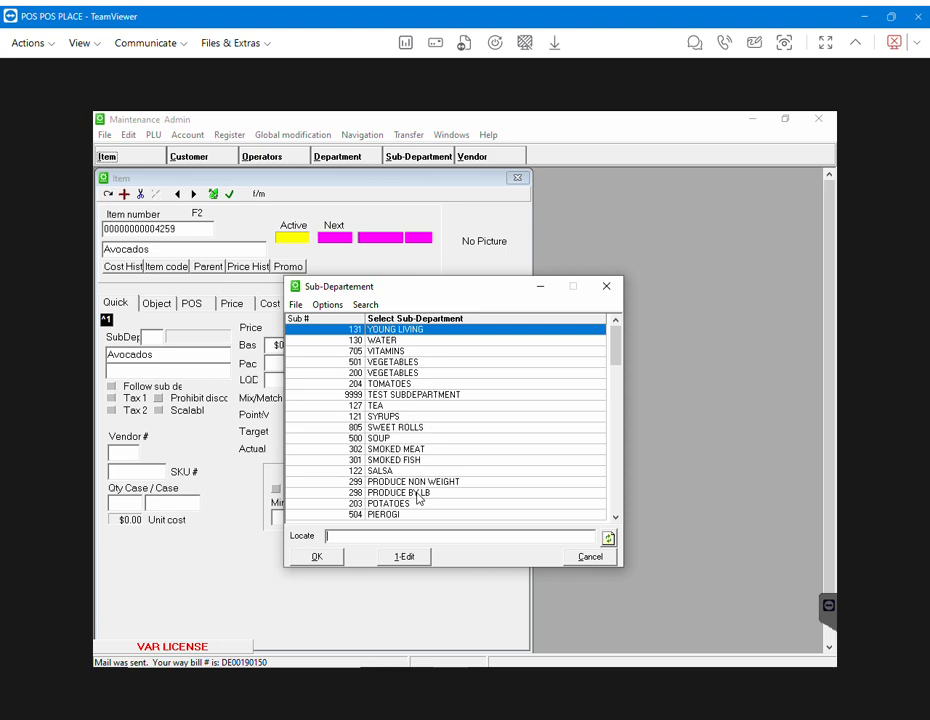
pyautogui.doubleClick(418, 494)
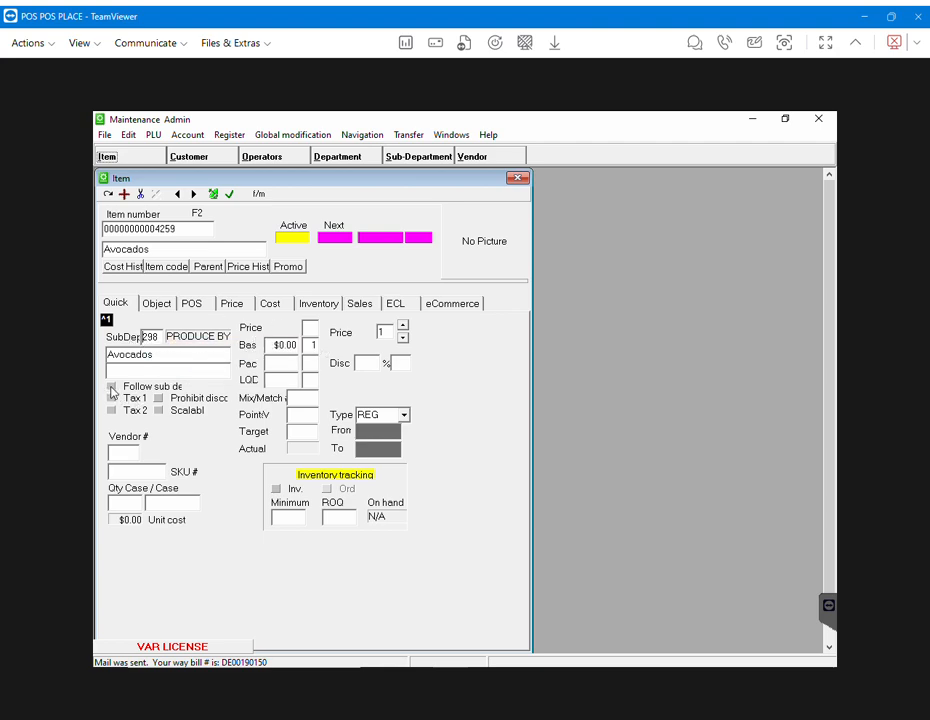
# - Enable 'Follow sub dept' and 'Scalable' for Avocados and set its base price to 2.99
pyautogui.click(111, 386)
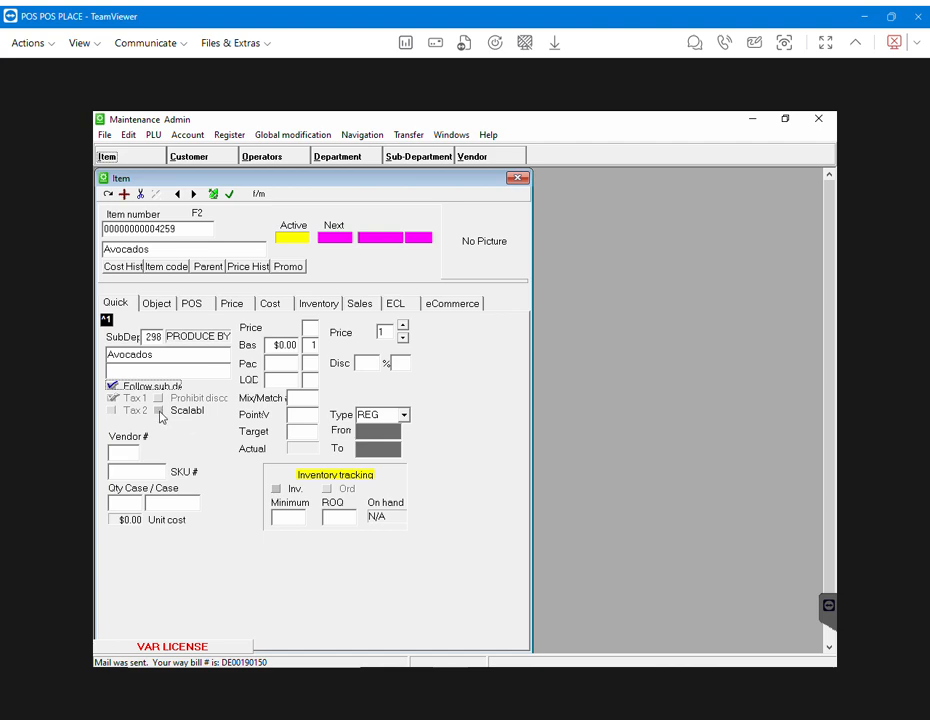
pyautogui.click(159, 411)
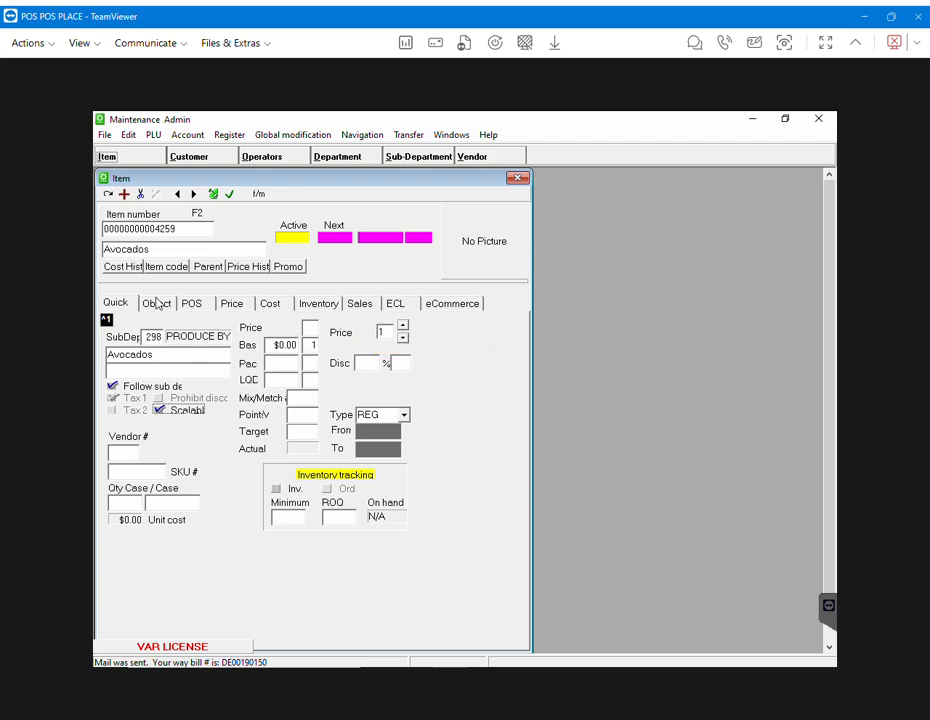
pyautogui.click(283, 345)
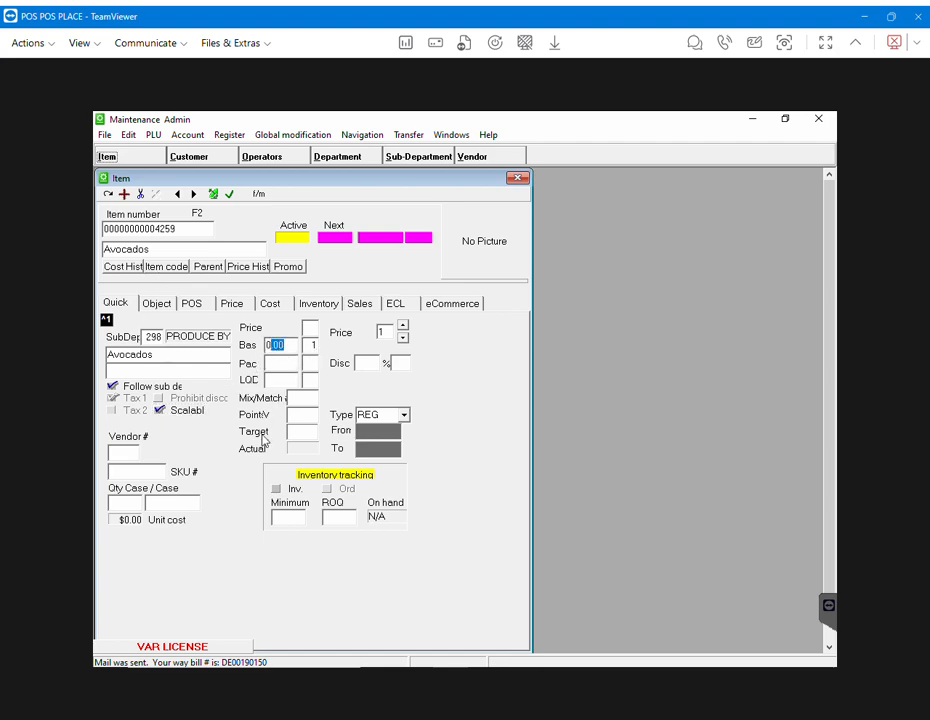
pyautogui.press('BackSpace')
pyautogui.write('2.99')
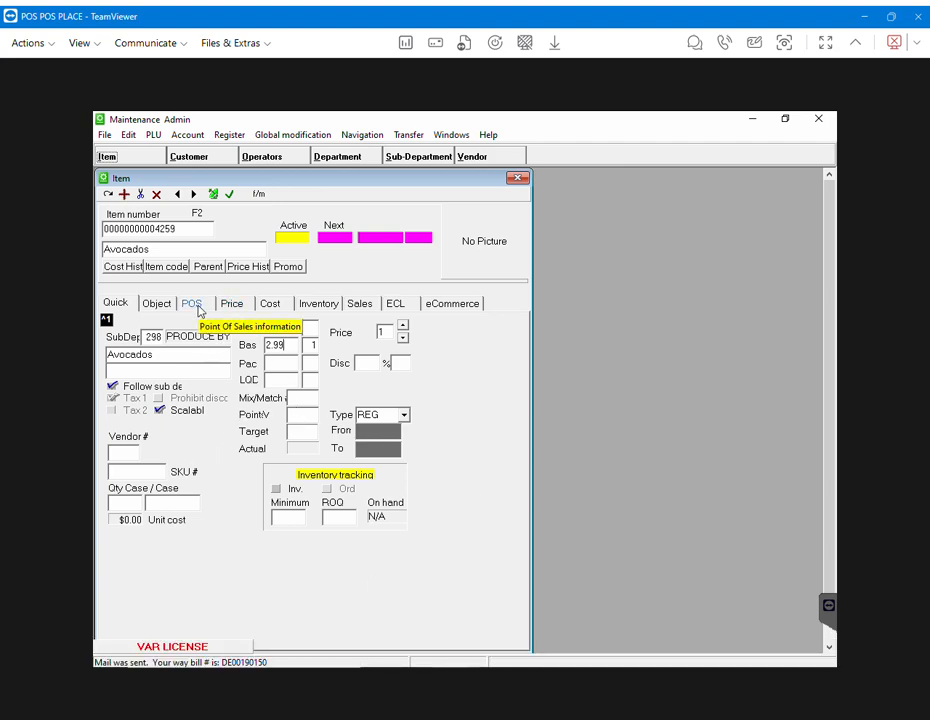
# - Turn on 'Price required' in the POS settings and set the base price quantity to 1
pyautogui.click(193, 304)
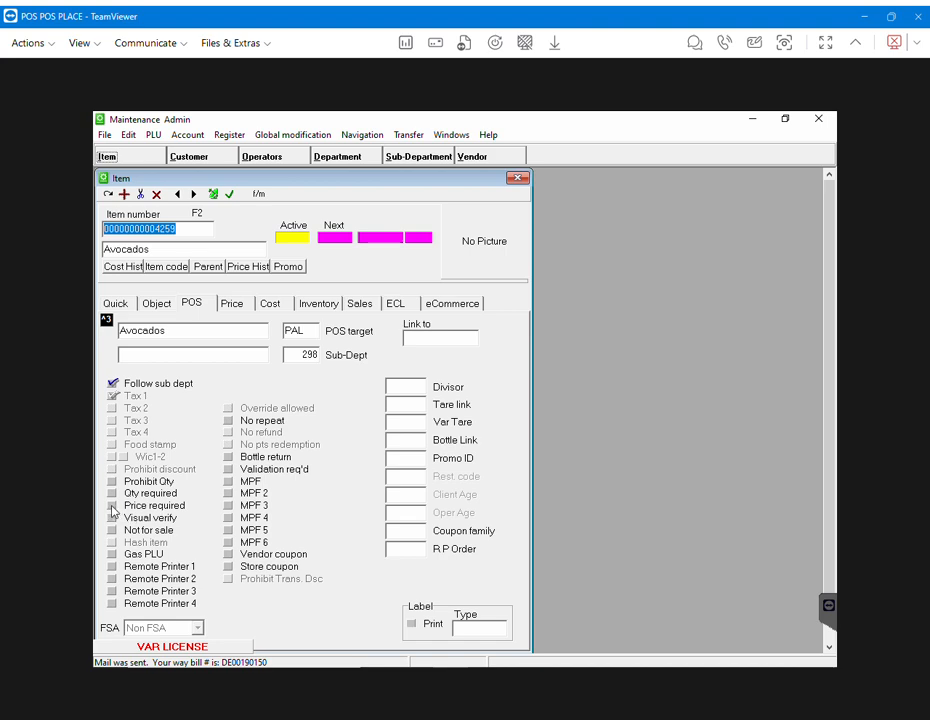
pyautogui.click(112, 506)
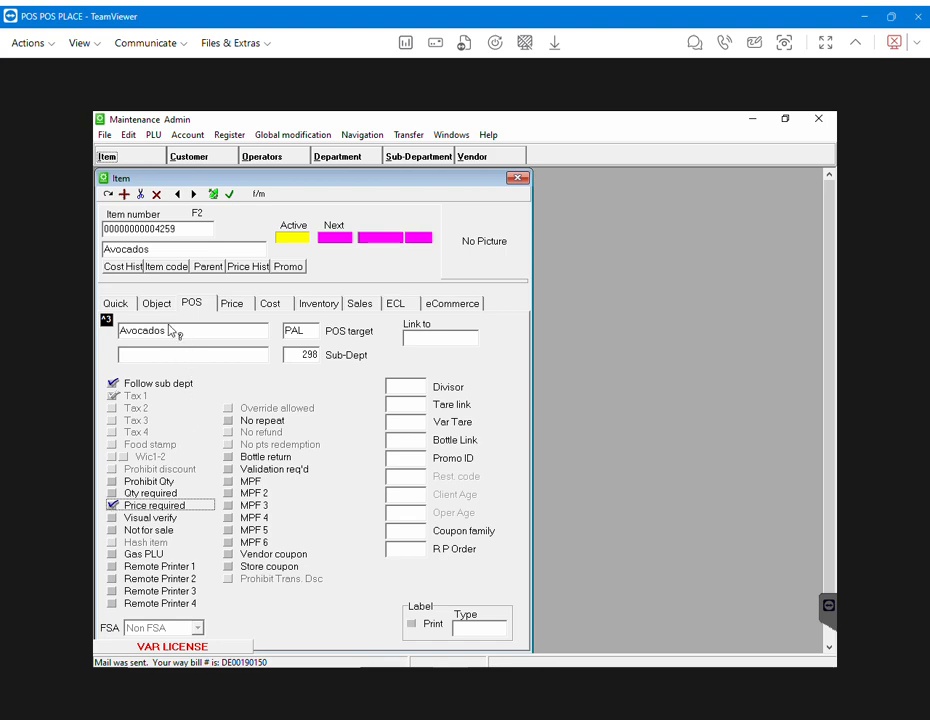
pyautogui.click(126, 308)
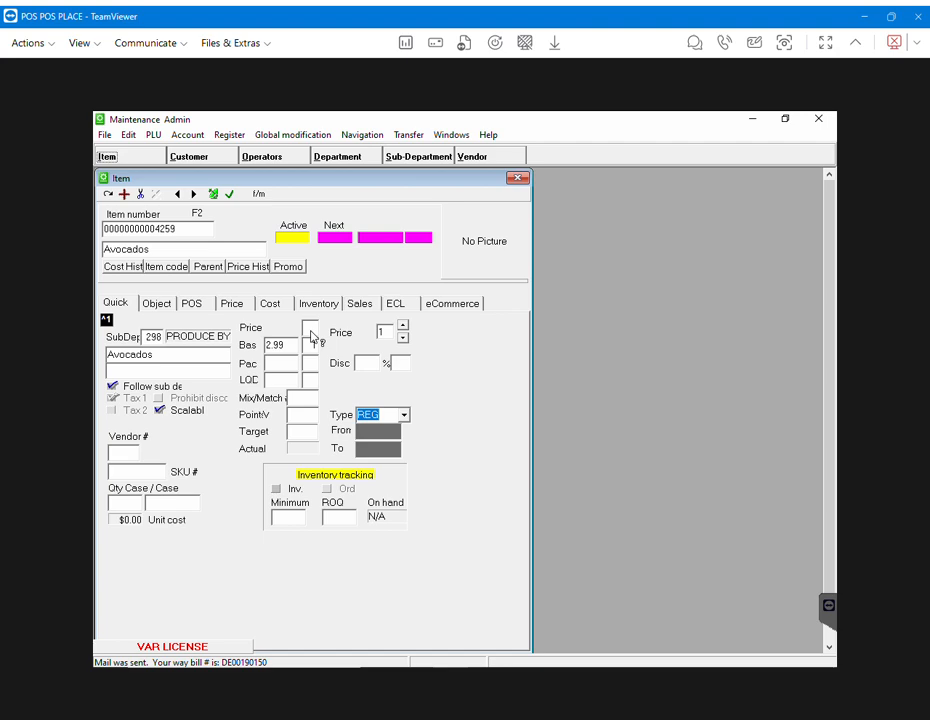
pyautogui.write('1')
# - Send the Avocados item to All registers
pyautogui.click(216, 199)
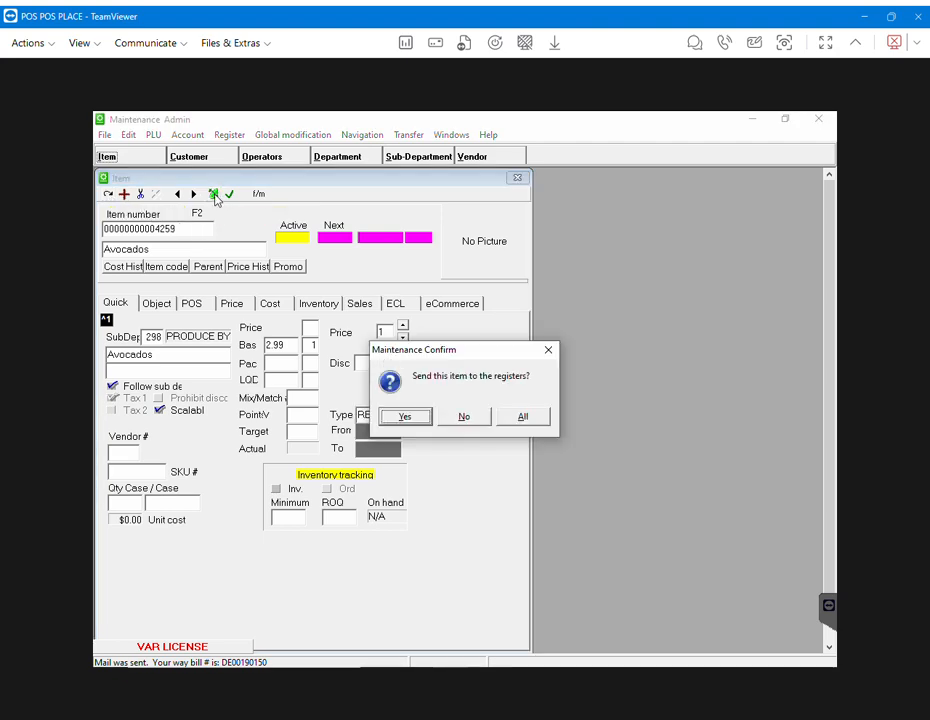
pyautogui.click(533, 418)
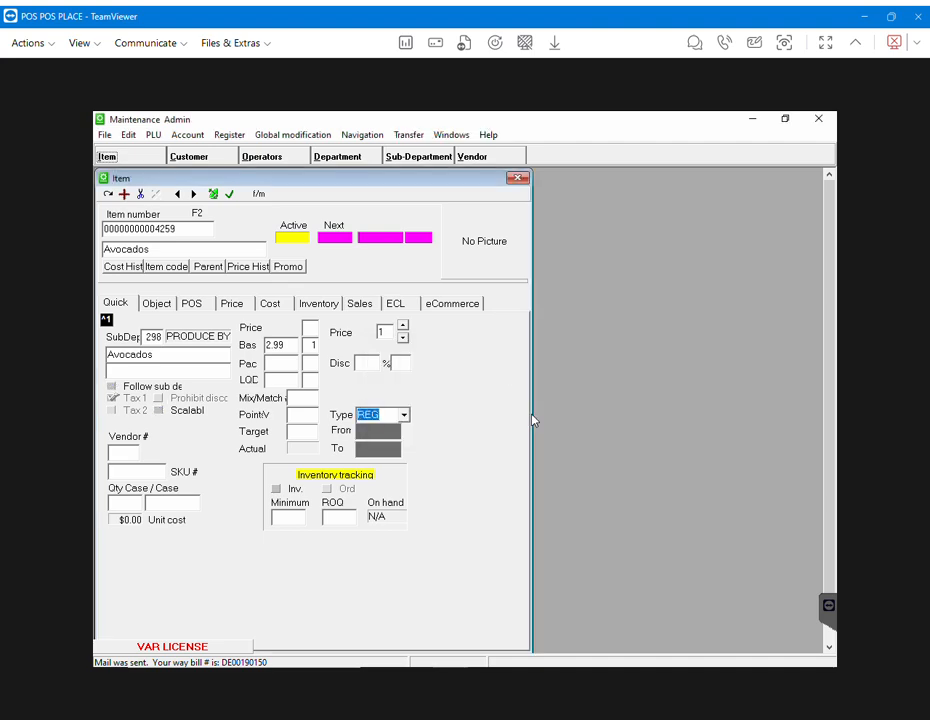